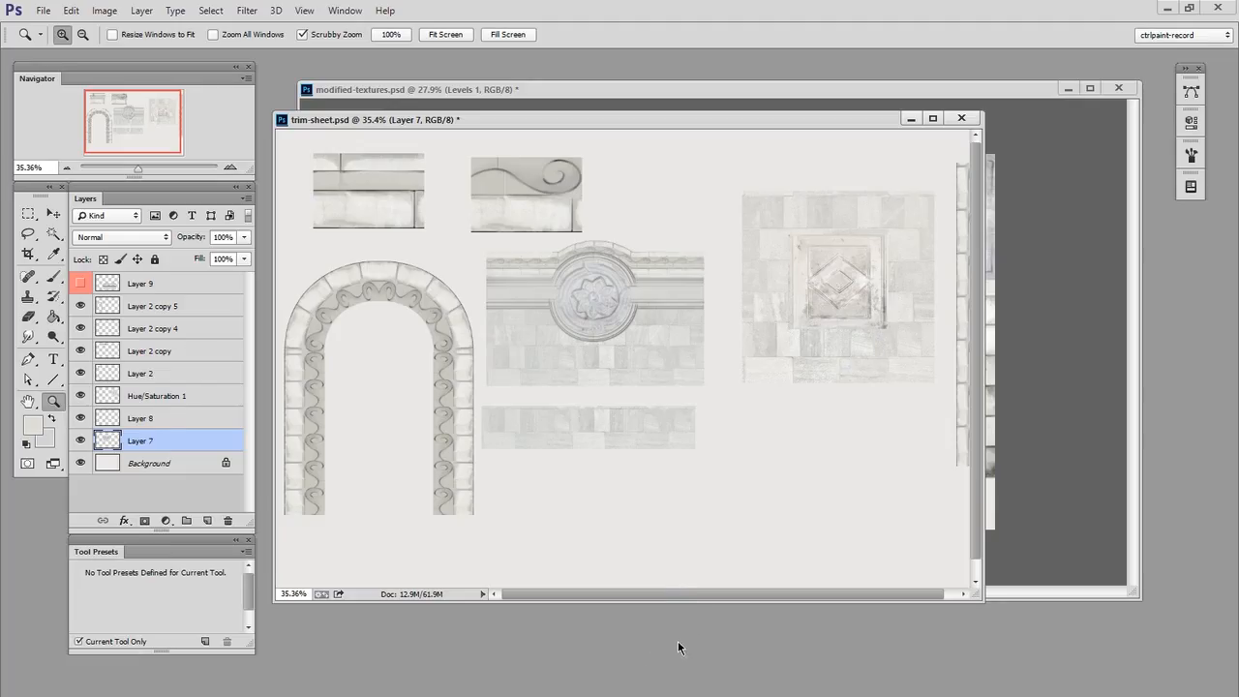
Examine the stone textures in modified-textures.psd and the arch and wall pieces in trim-sheet.psd.
click(1049, 502)
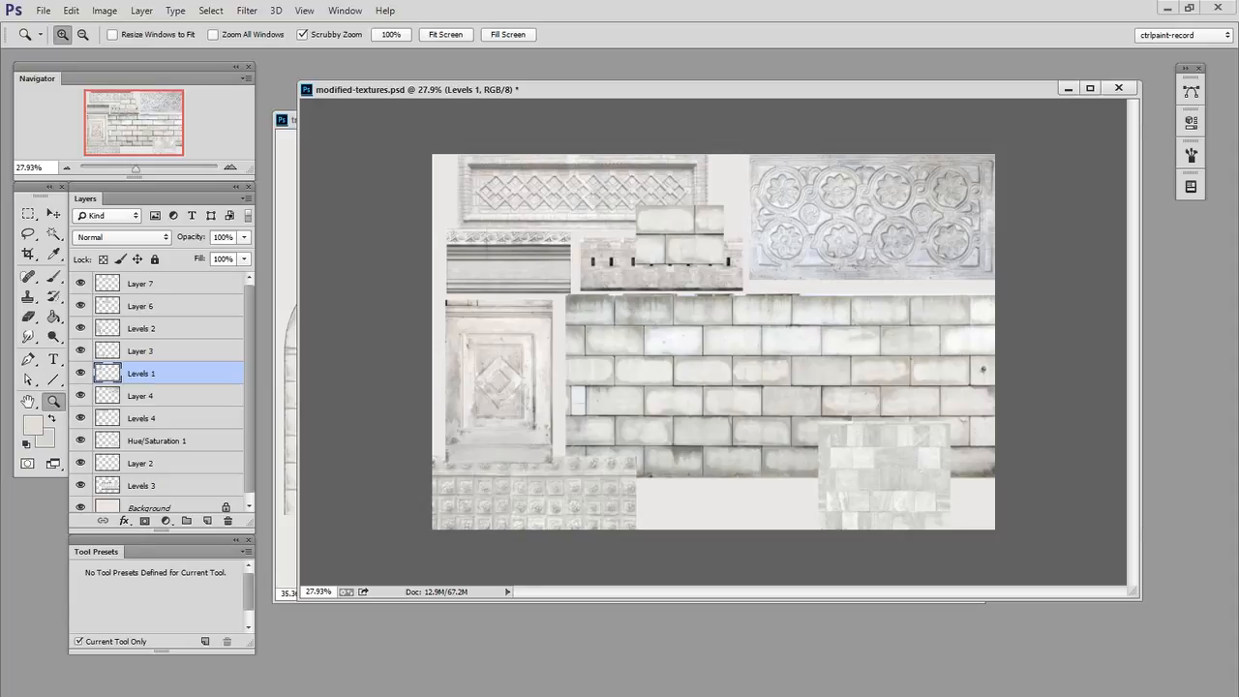
click(282, 203)
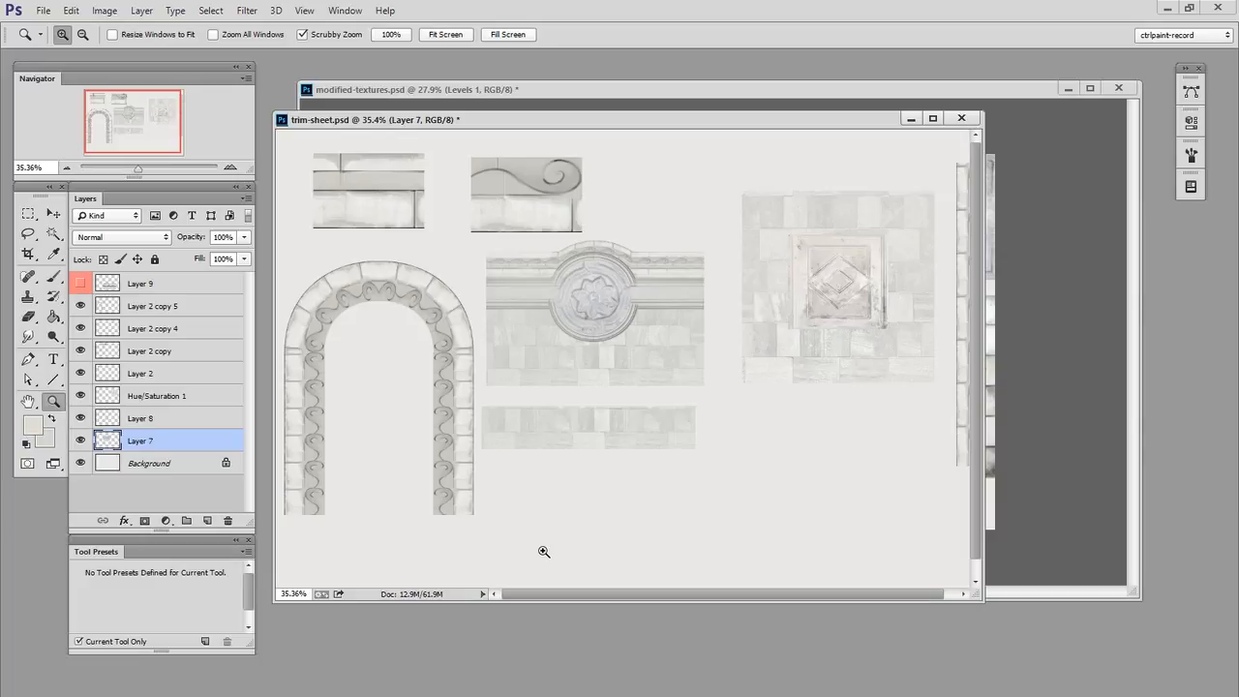
drag(554, 421, 661, 442)
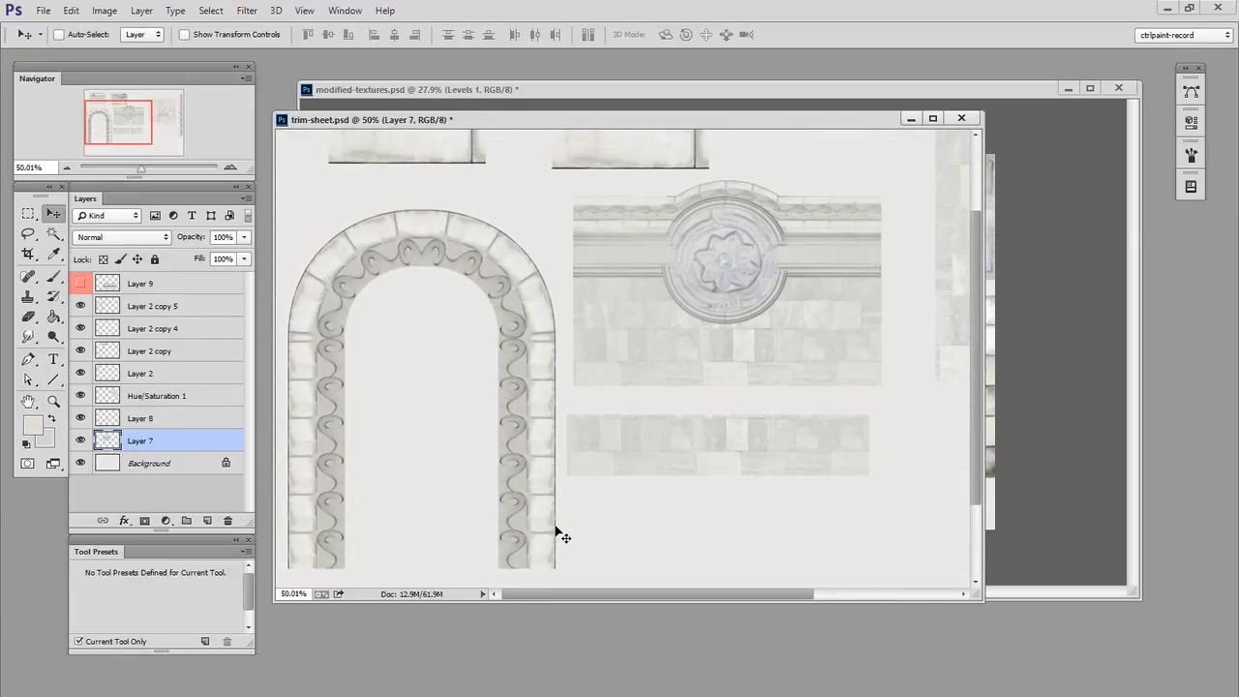
drag(638, 436, 608, 450)
drag(696, 425, 671, 423)
key(v)
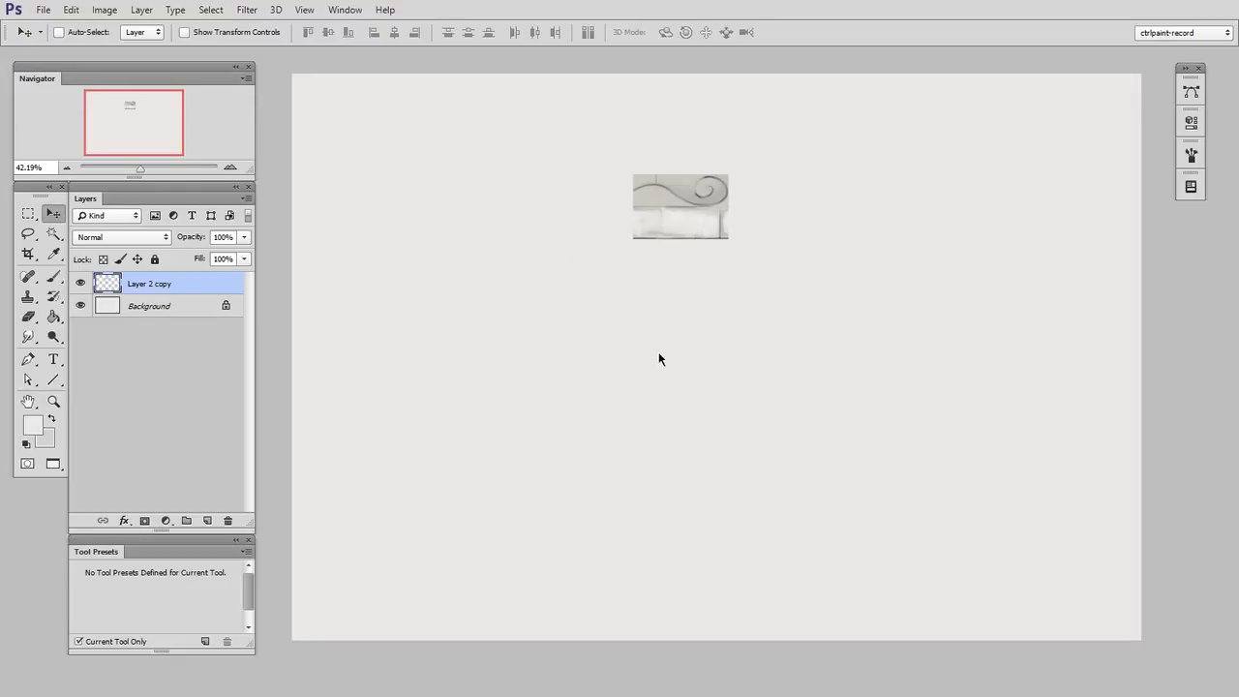
Duplicate the scroll-and-brick tile repeatedly side by side, merging the copies, to build a continuous horizontal strip of eight tiles.
drag(695, 224, 490, 176)
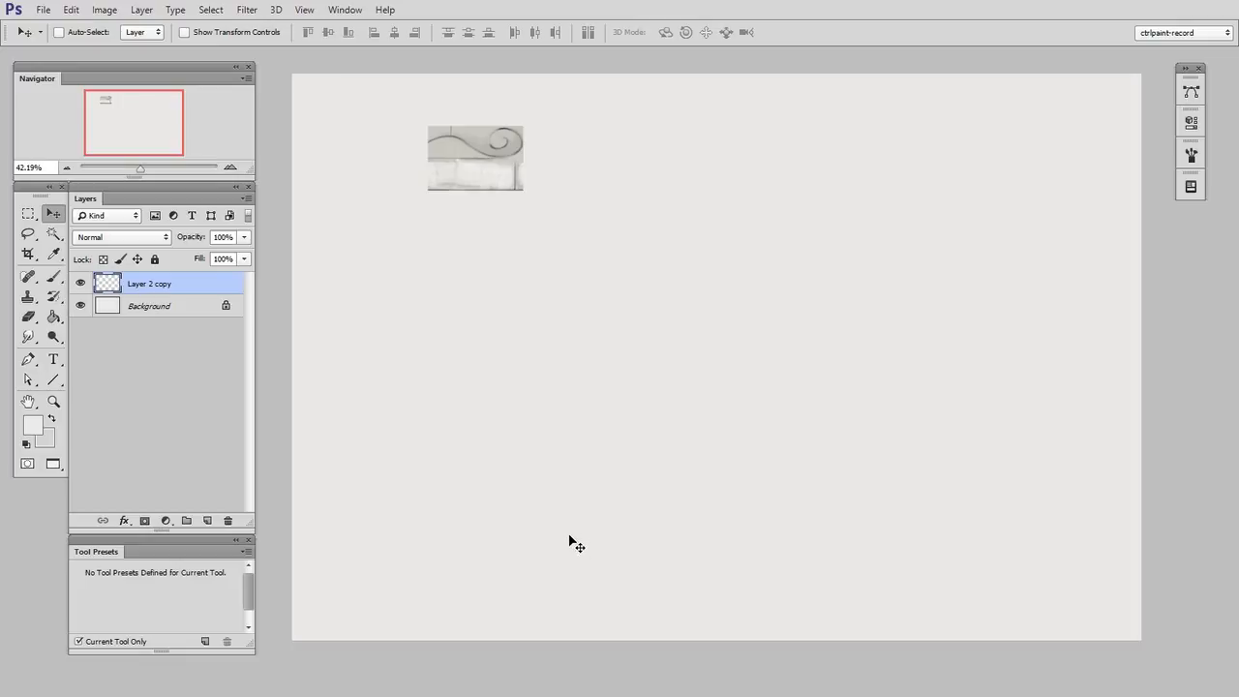
drag(488, 168, 579, 213)
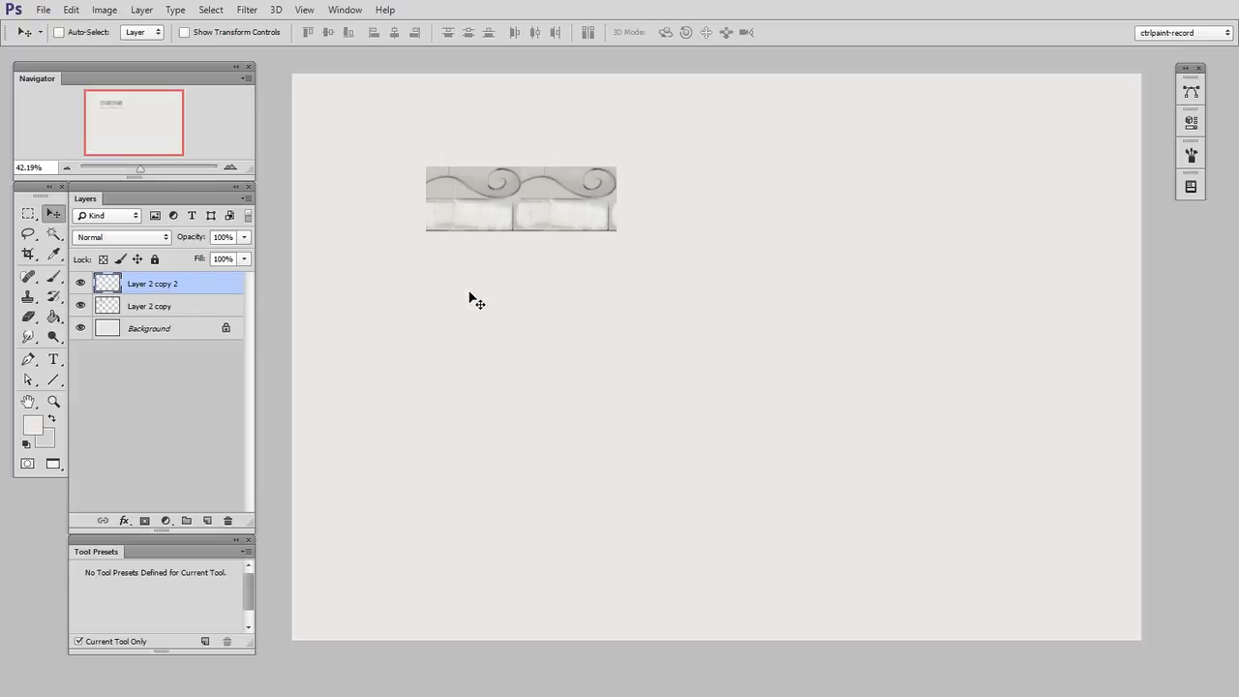
key(ctrl+e)
alt+drag(504, 262, 595, 374)
key(ctrl+e)
alt+drag(476, 325, 860, 343)
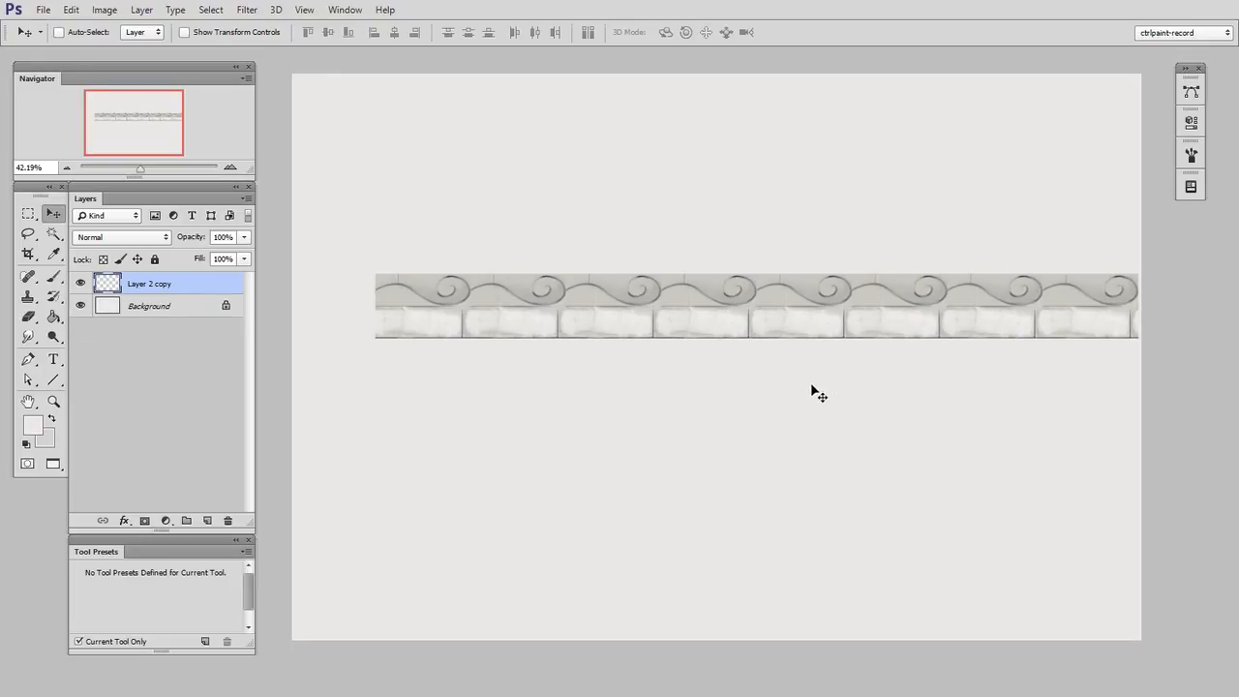
Shift the strip toward the canvas centre and stretch it vertically to about twice its height.
drag(818, 392, 755, 362)
key(ctrl+t)
drag(698, 333, 702, 414)
key(Return)
Rotate the strip -90° into a vertical column and scale it down to about 46%.
key(ctrl+t)
drag(695, 474, 819, 448)
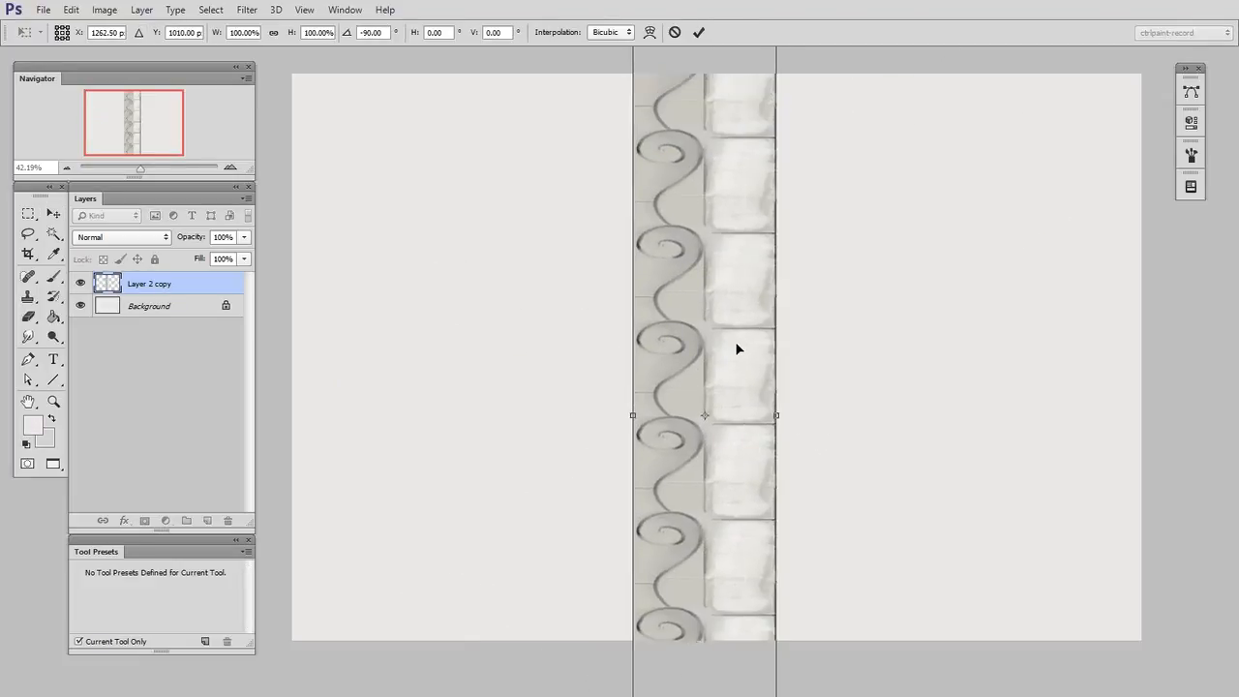
drag(750, 195, 749, 284)
drag(773, 122, 725, 322)
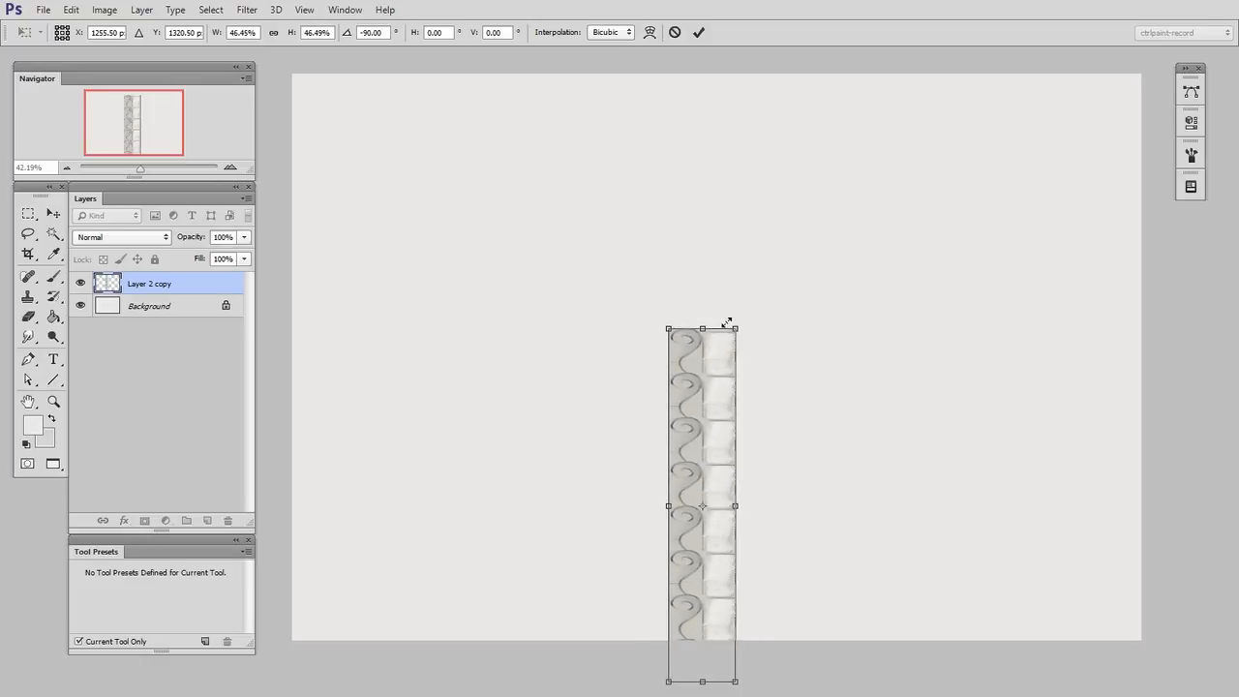
key(Return)
Position the column right of centre and create a horizontally flipped duplicate of it on the left.
drag(741, 552, 904, 524)
drag(847, 416, 523, 417)
key(ctrl+t)
right_click(535, 419)
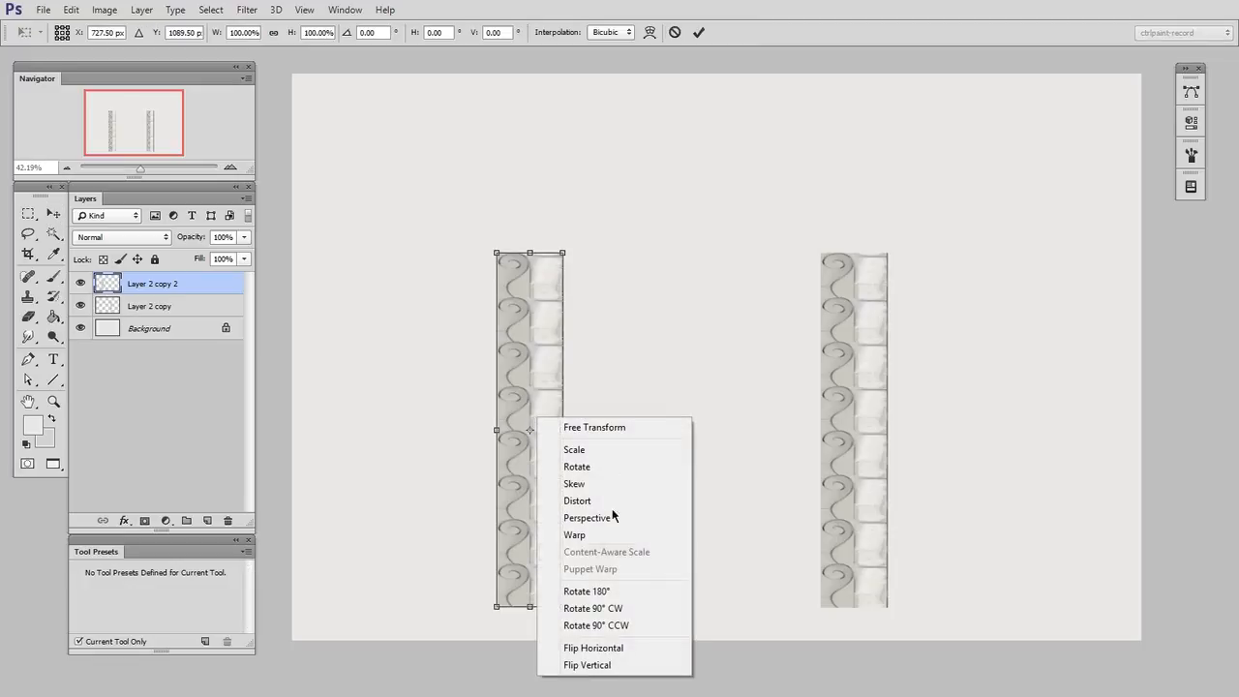
click(593, 647)
key(Return)
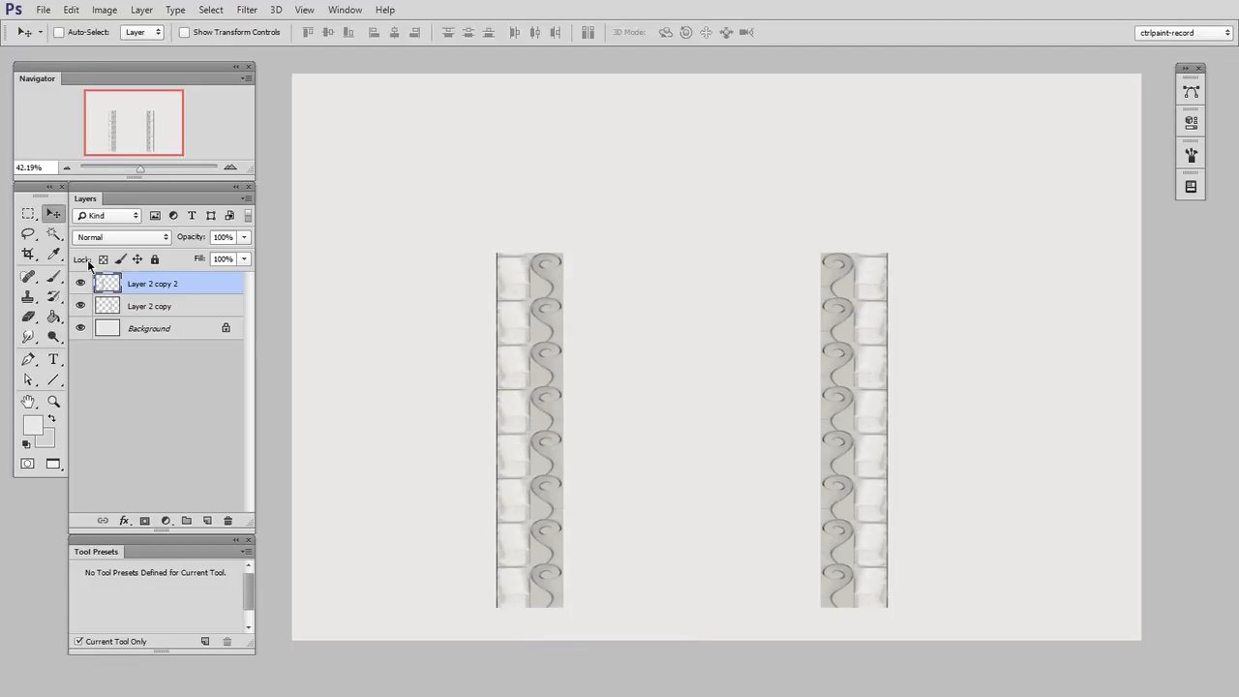
Duplicate the left column, rotate the copy 90° clockwise and place it horizontally across the two columns.
drag(539, 436, 669, 432)
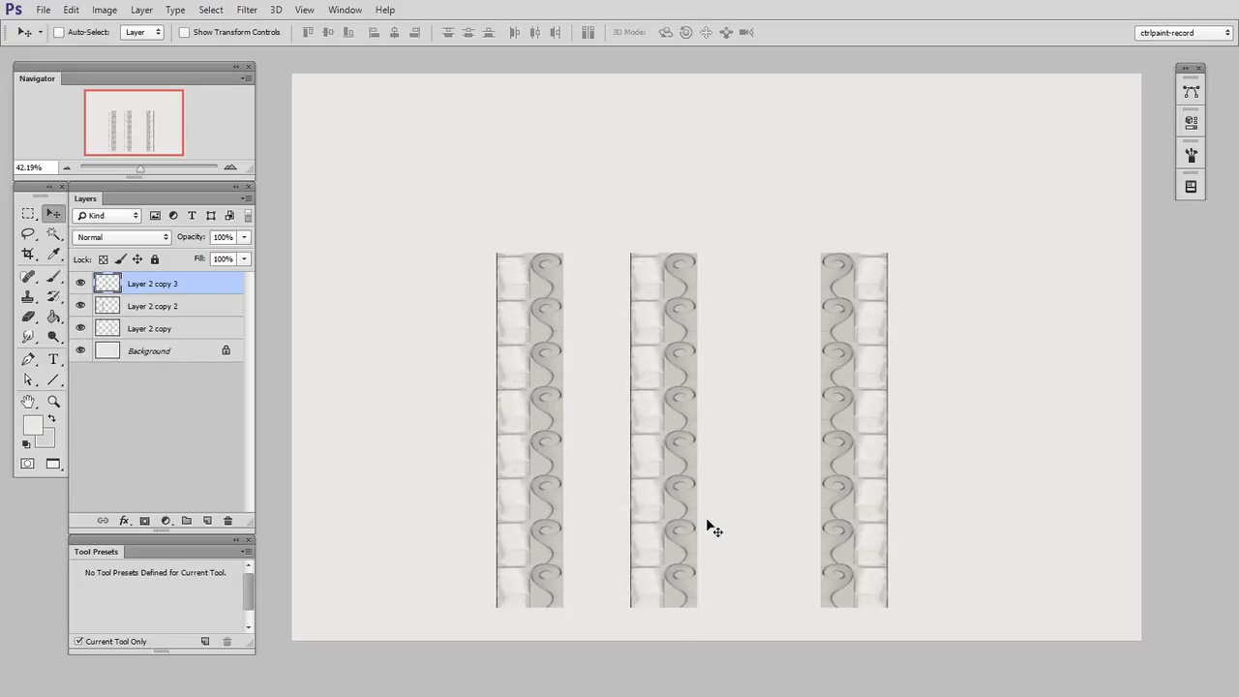
key(ctrl+t)
drag(733, 232, 807, 500)
key(Return)
drag(746, 542, 738, 426)
Warp the horizontal strip into a semicircle with the Arc warp style at 100% bend.
key(ctrl+t)
right_click(732, 364)
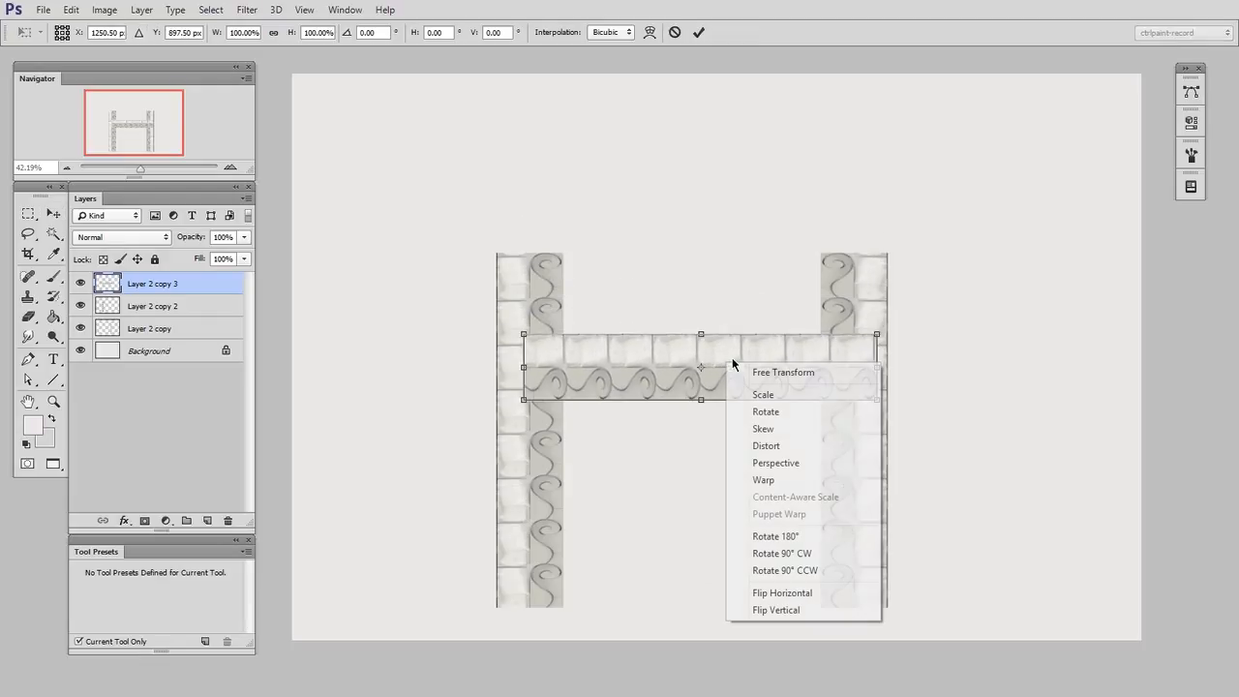
click(790, 478)
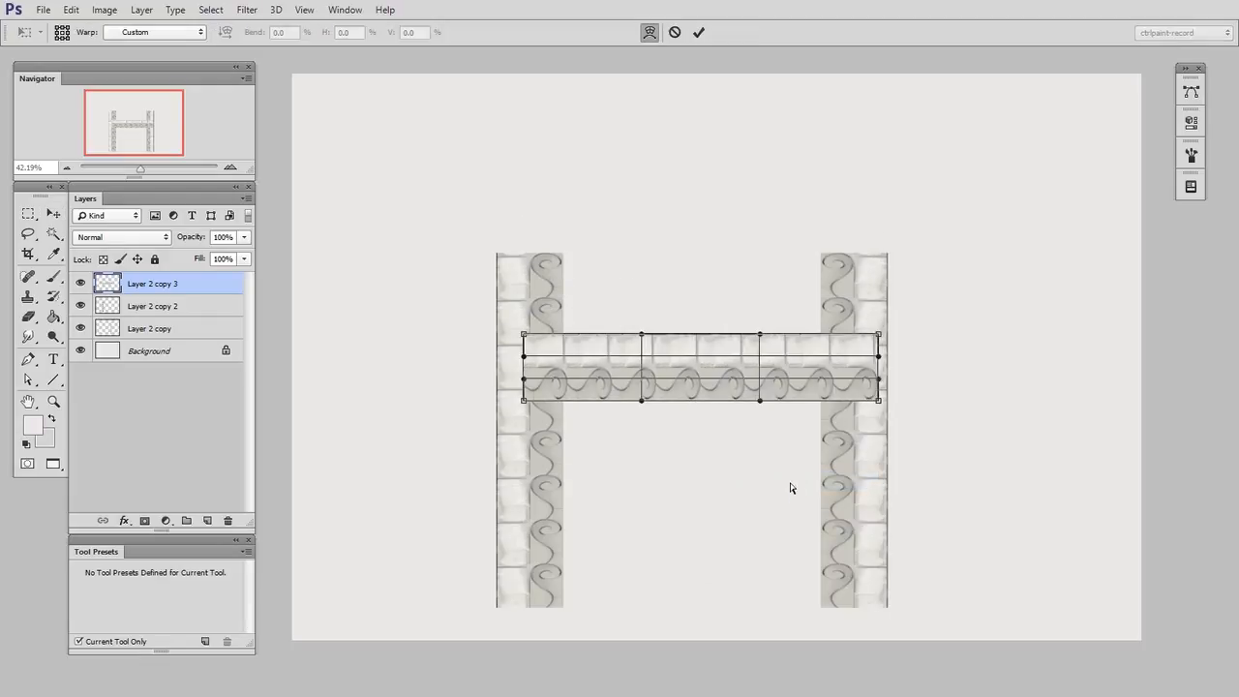
click(172, 31)
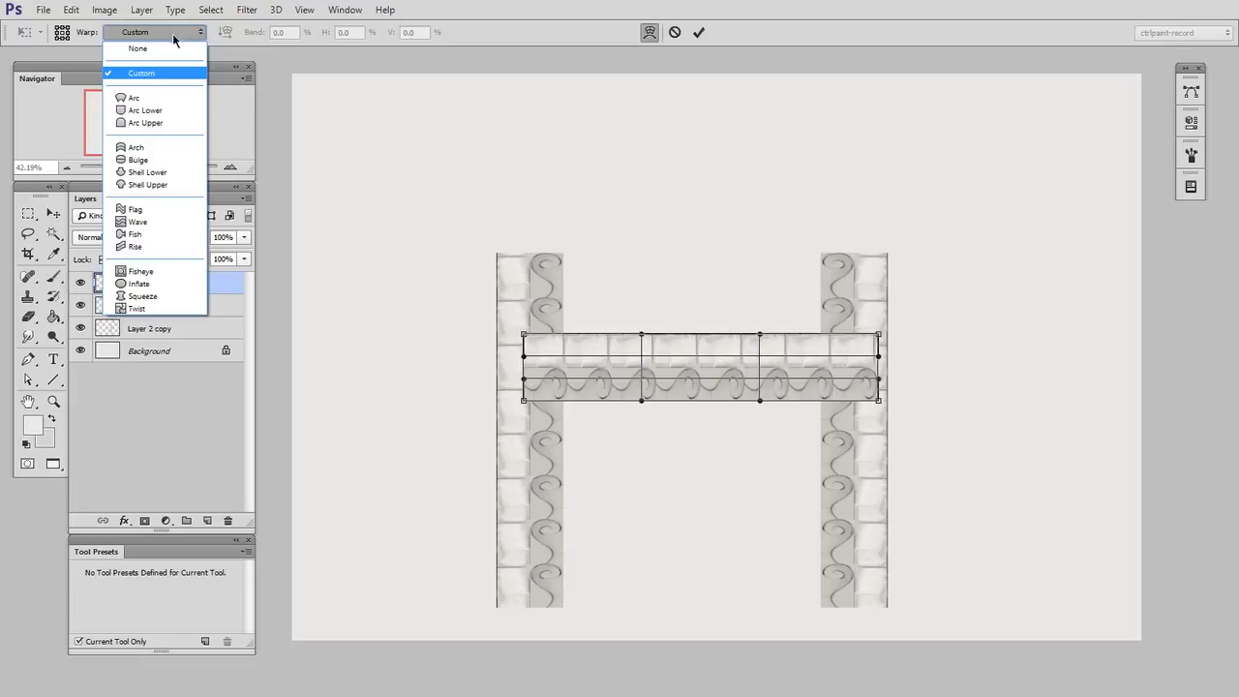
click(170, 99)
drag(287, 37, 445, 39)
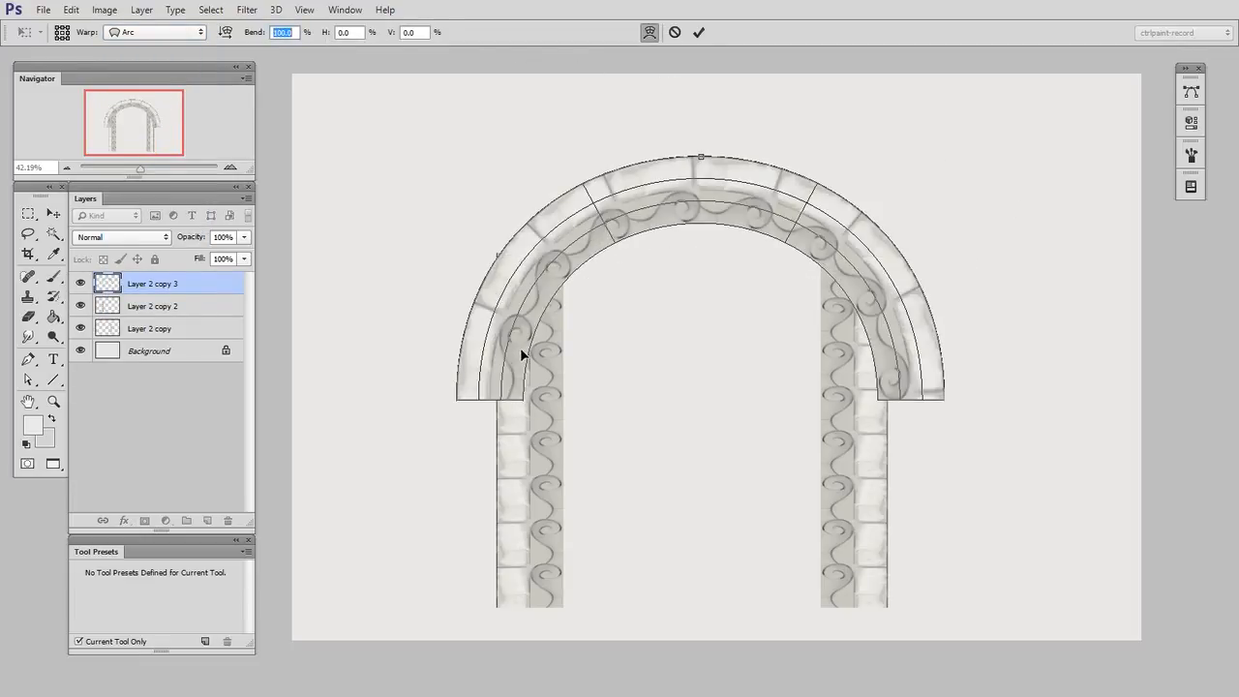
click(699, 33)
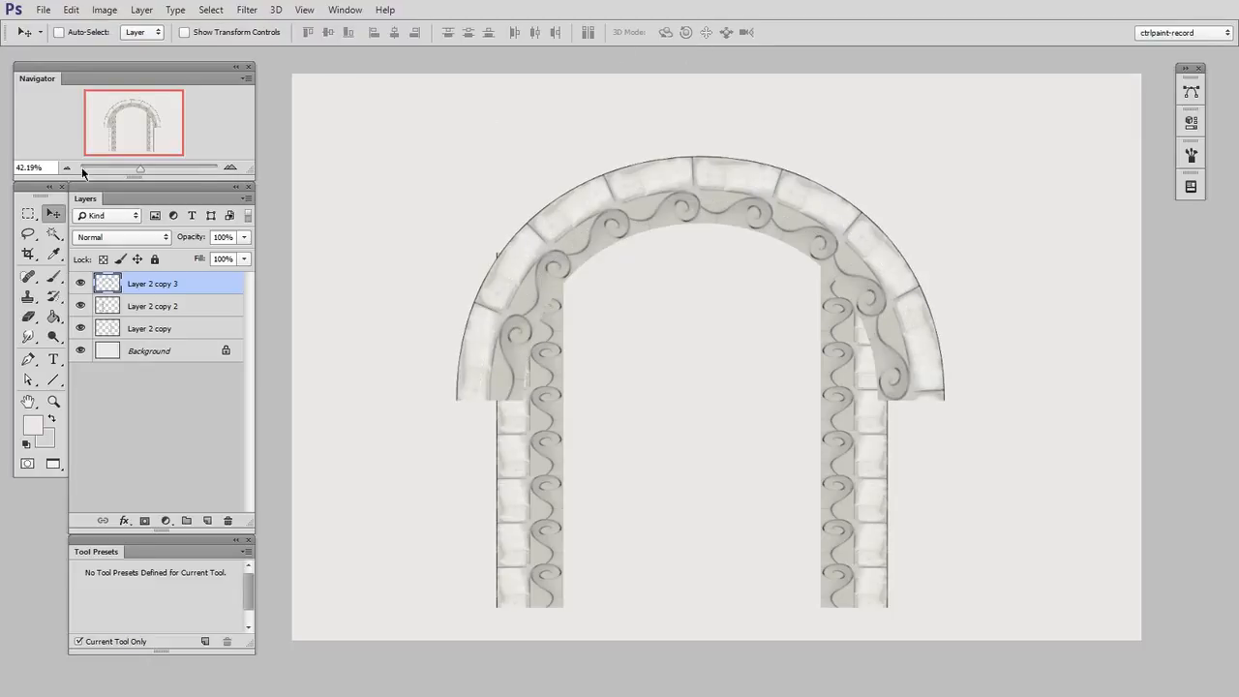
Align the curved piece with the left column and move both columns so they sit directly beneath its ends.
drag(893, 430, 933, 389)
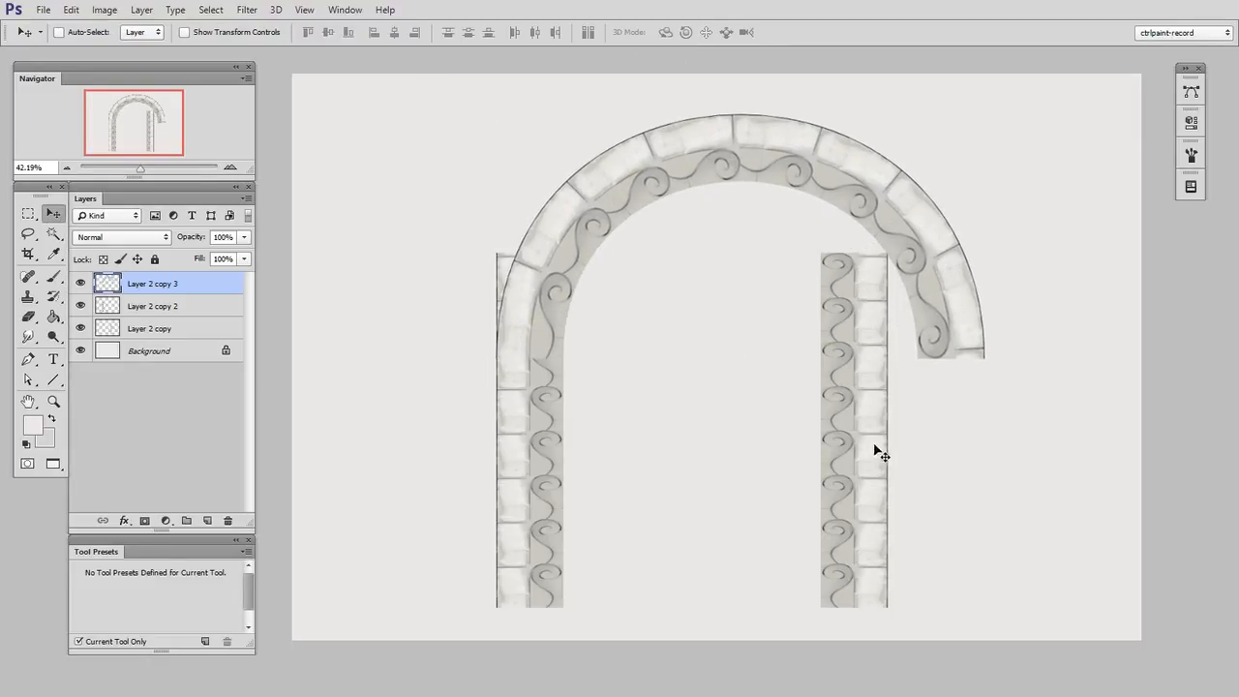
key(ctrl+t)
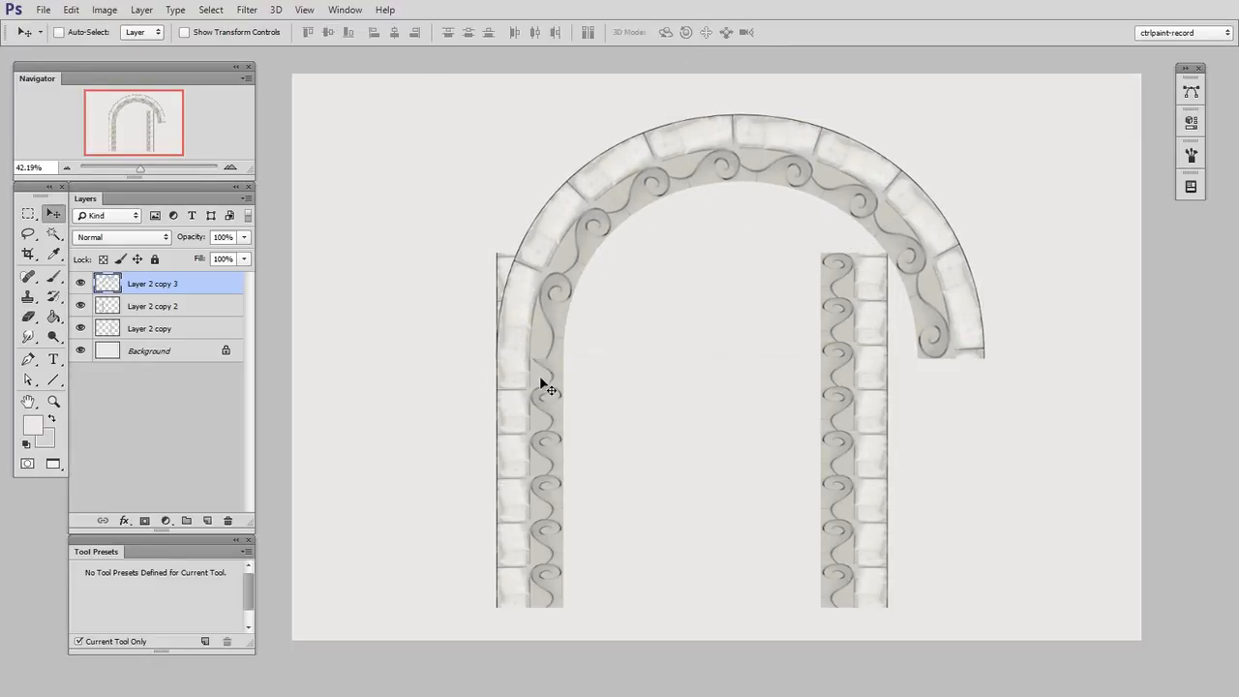
drag(540, 409, 541, 496)
drag(844, 356, 937, 483)
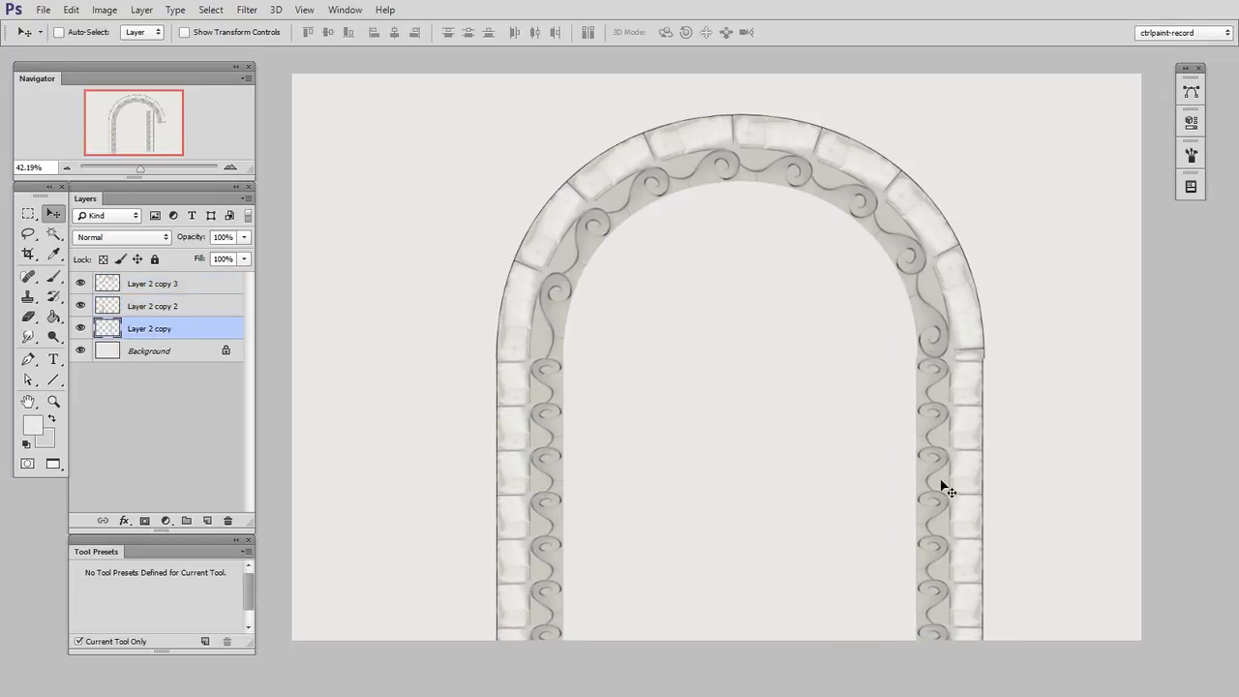
Scale the three arch layers together to about 72% and merge them into one layer.
click(158, 283)
shift+click(135, 328)
key(ctrl+t)
drag(990, 111, 916, 196)
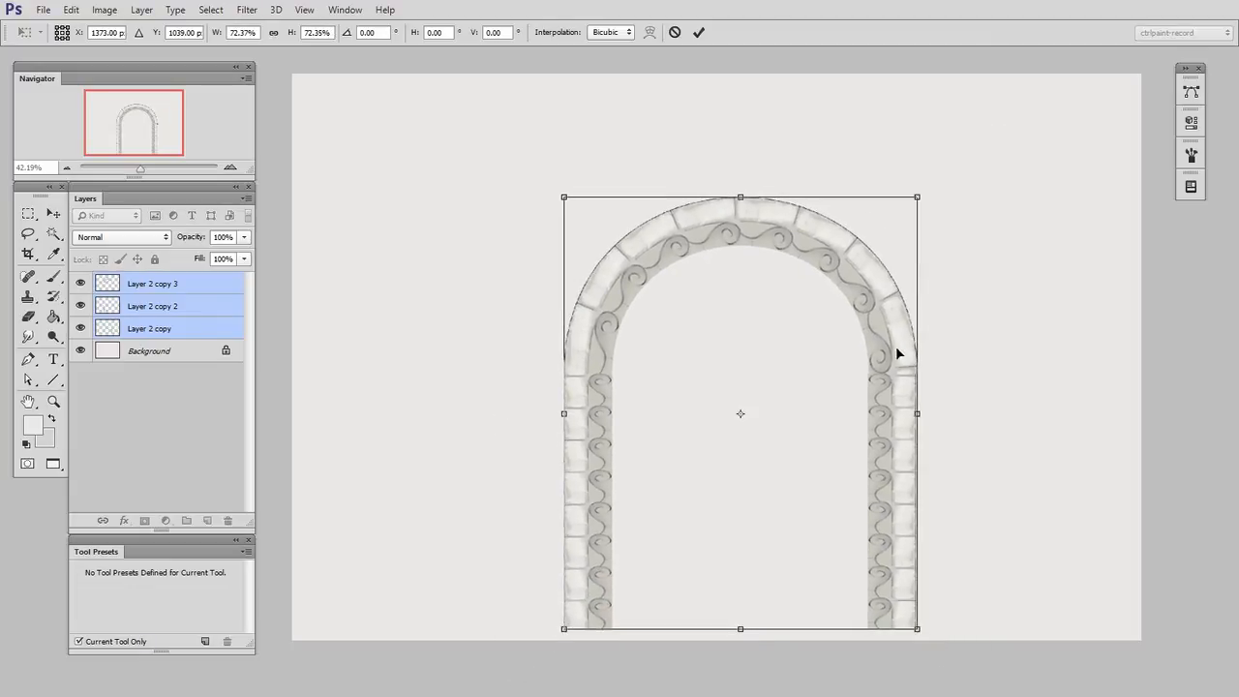
key(Return)
key(ctrl+e)
Scale the merged arch down further to about 77%.
key(z)
alt+click(826, 513)
alt+click(825, 513)
key(v)
key(ctrl+t)
drag(860, 530, 816, 483)
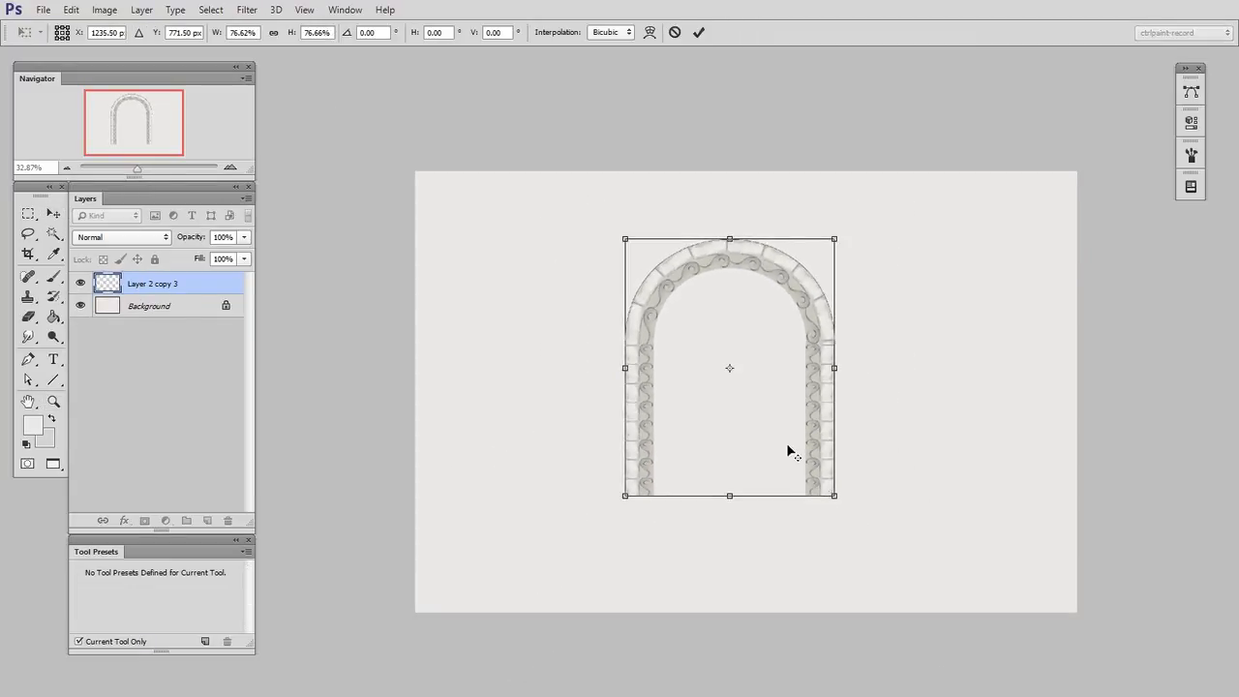
key(Return)
Select the arch's straight columns with a rectangular marquee, stretch them downward, and shift the arch slightly to the left.
click(34, 213)
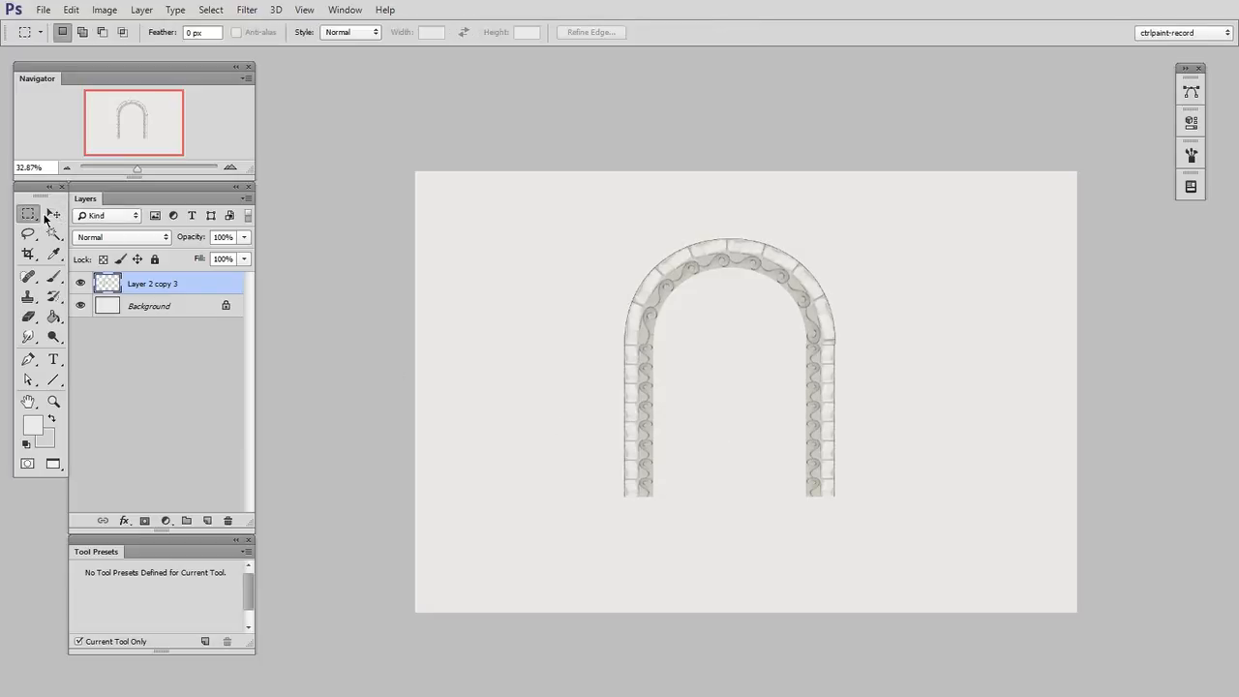
drag(606, 344, 933, 563)
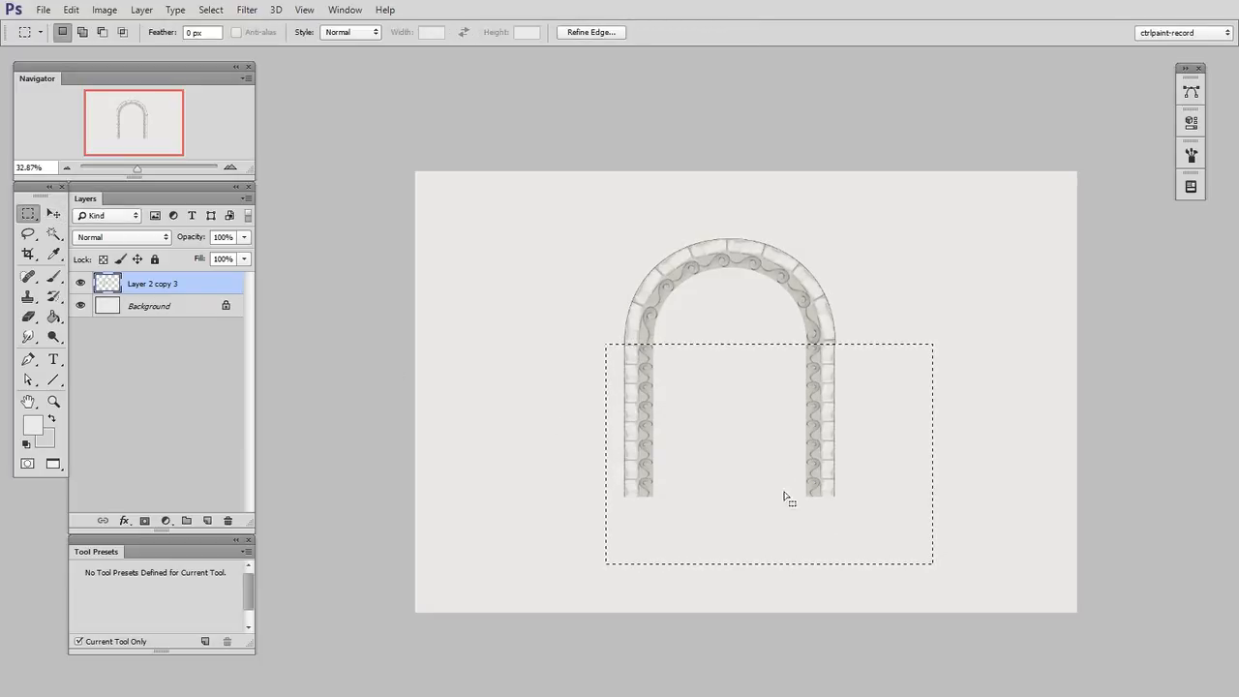
key(ctrl+t)
drag(770, 564, 779, 656)
key(Return)
key(ctrl+d)
key(v)
drag(703, 453, 642, 444)
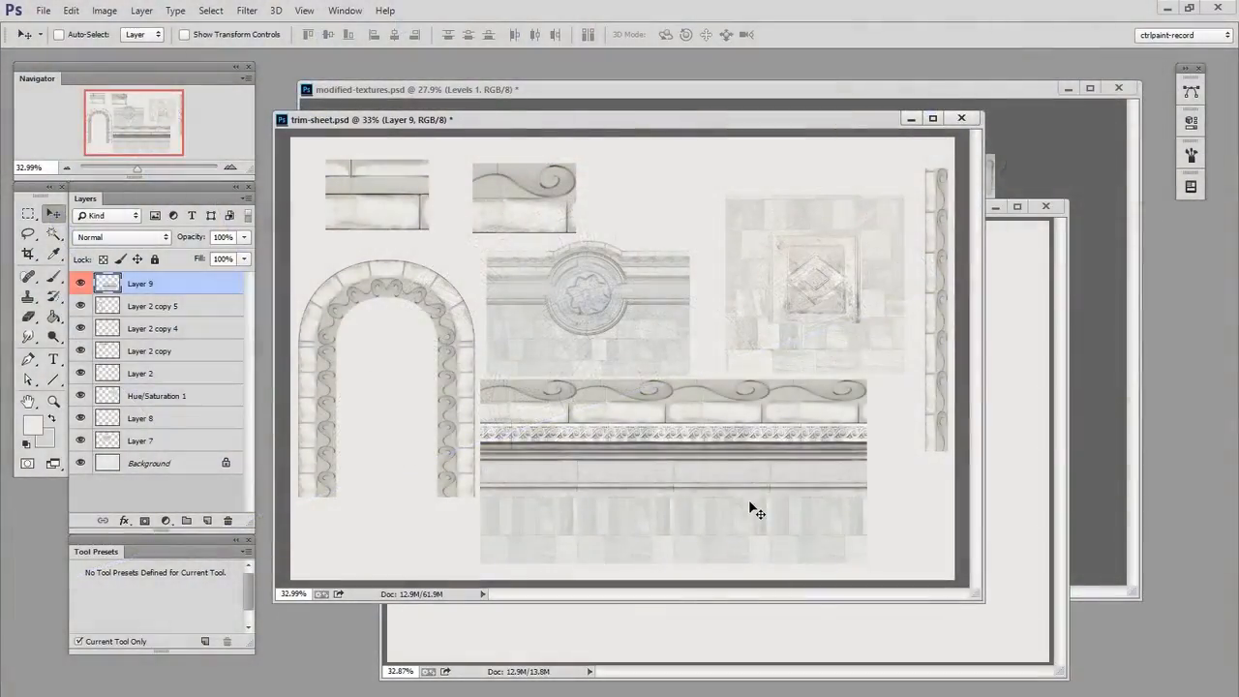
Copy the multi-band trim strip on Layer 9 of trim-sheet.psd into the Untitled-2 document and hide the arch layer there.
drag(746, 506, 755, 453)
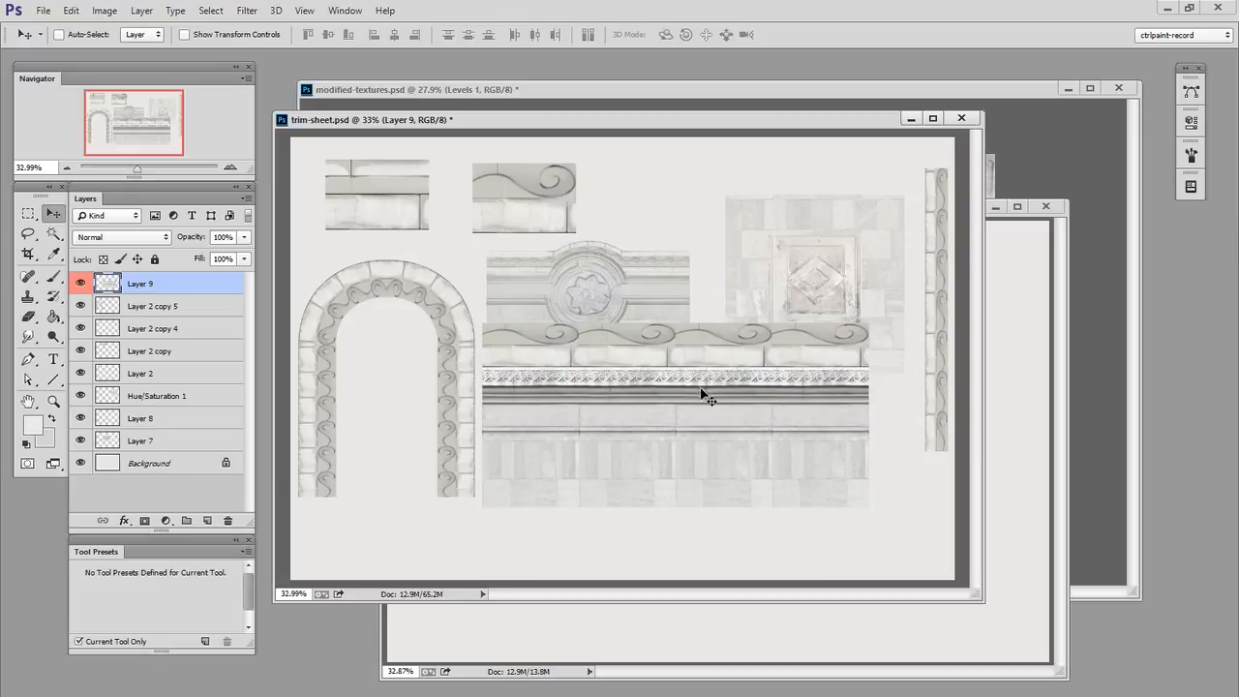
click(1103, 318)
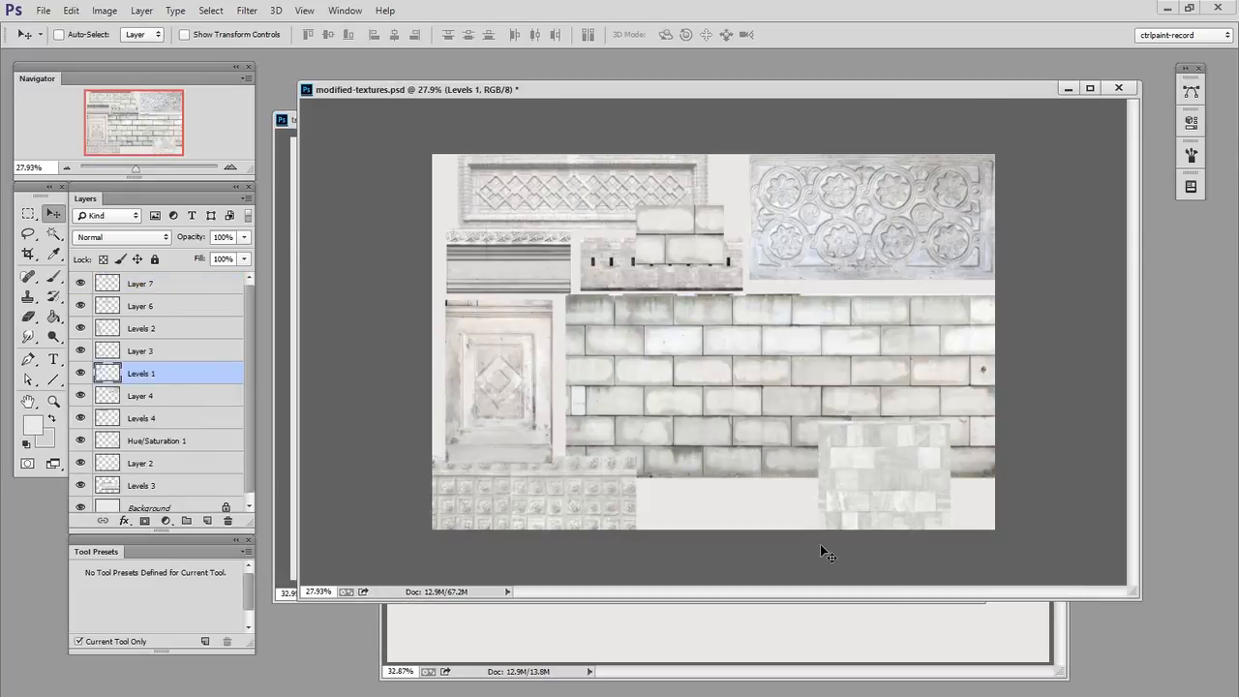
click(281, 238)
drag(683, 420, 732, 396)
click(80, 306)
drag(798, 505, 802, 520)
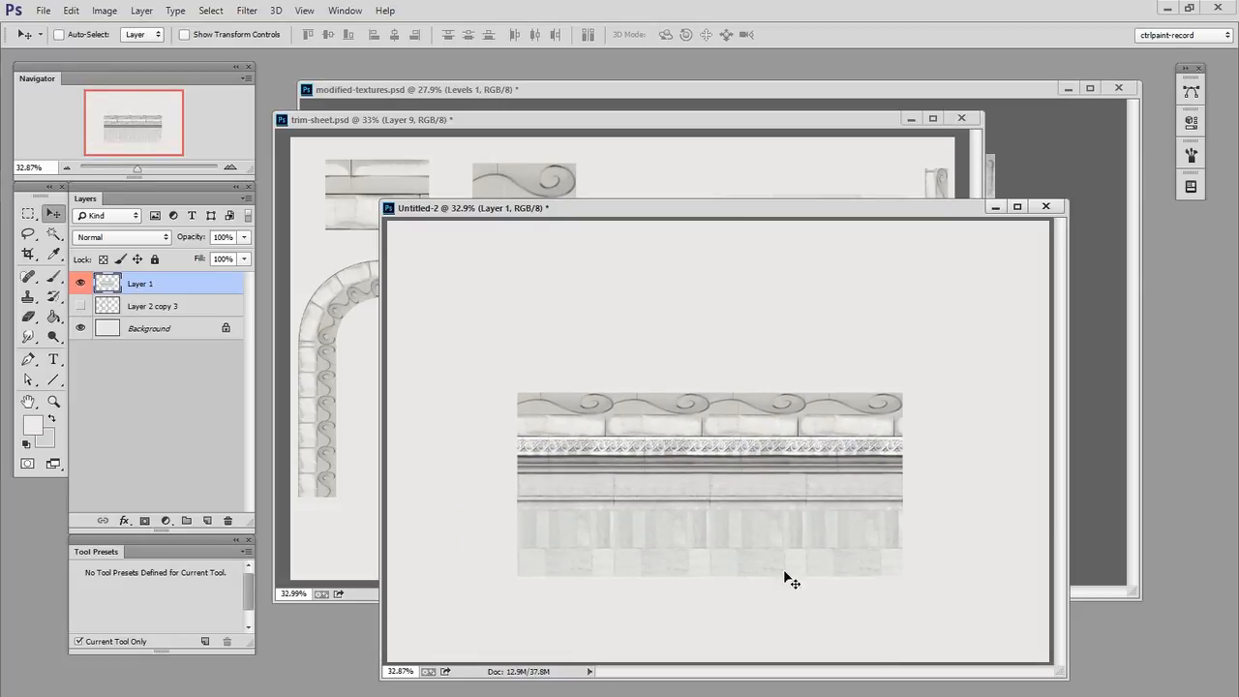
Scale the copied trim strip to about 88% and reposition it on the canvas.
key(ctrl+t)
mouse_move(899, 401)
mouse_down()
mouse_move(860, 417)
mouse_move(887, 412)
mouse_up()
drag(820, 503, 833, 496)
key(Return)
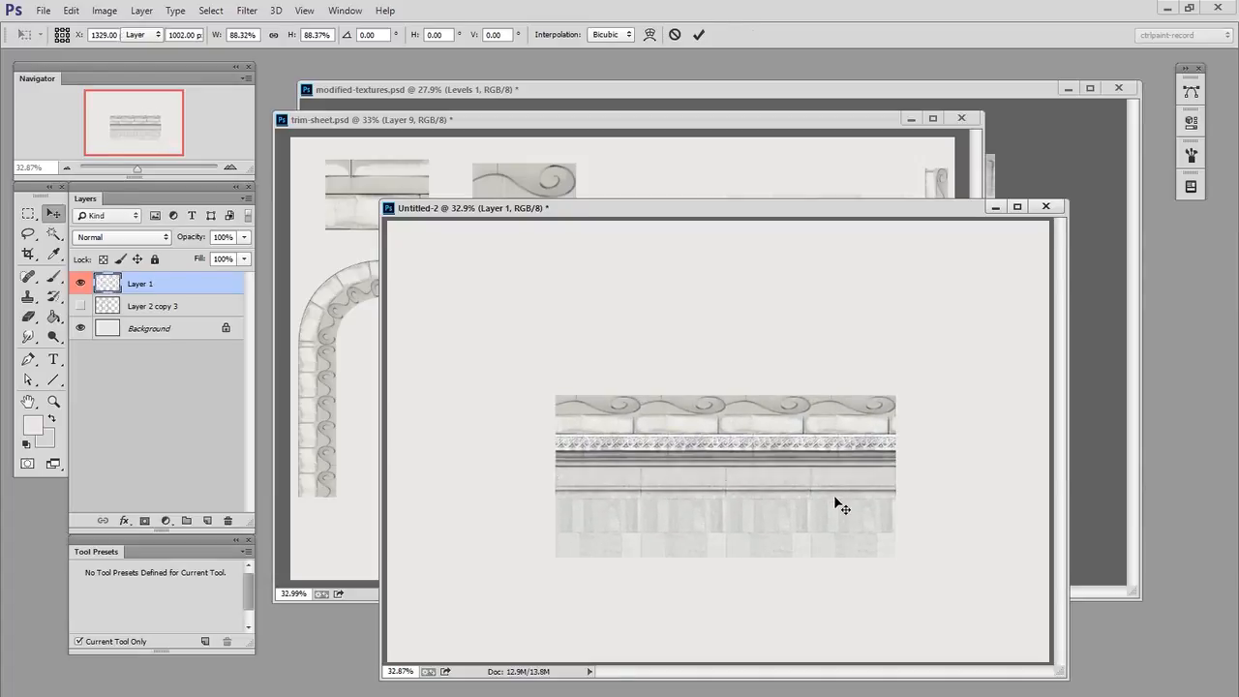
Warp the trim strip with the Arc style and set its bend to 100%.
key(ctrl+t)
right_click(745, 482)
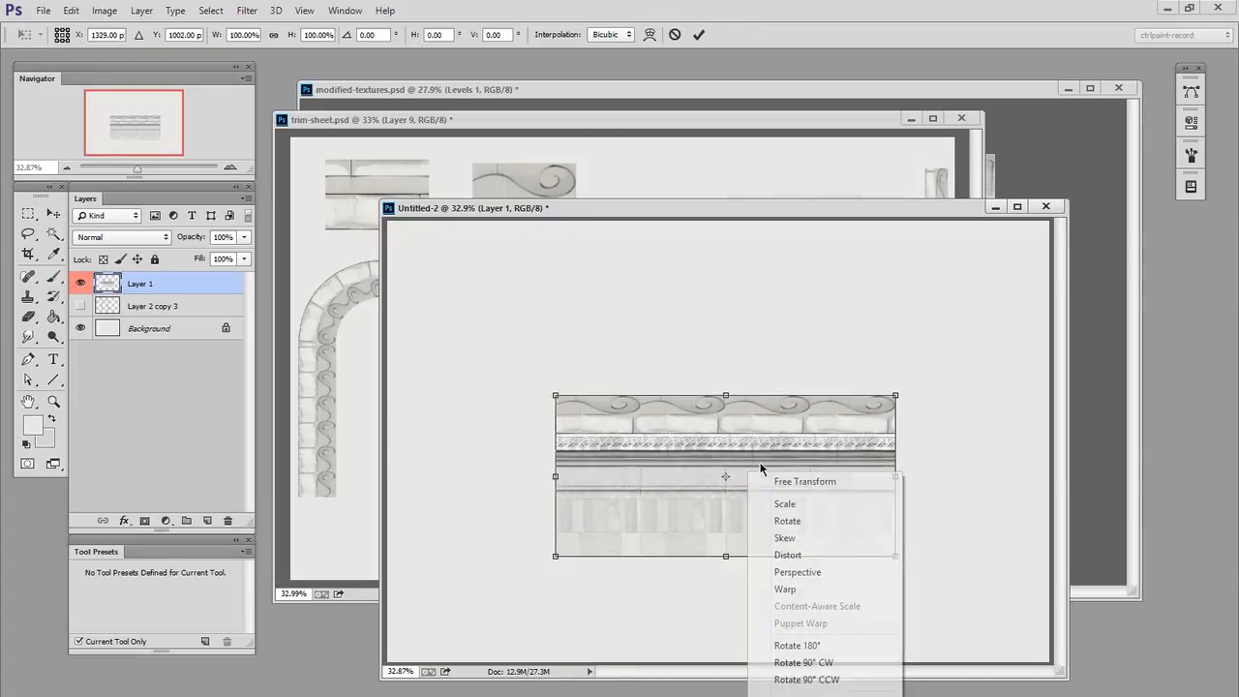
click(803, 588)
click(162, 37)
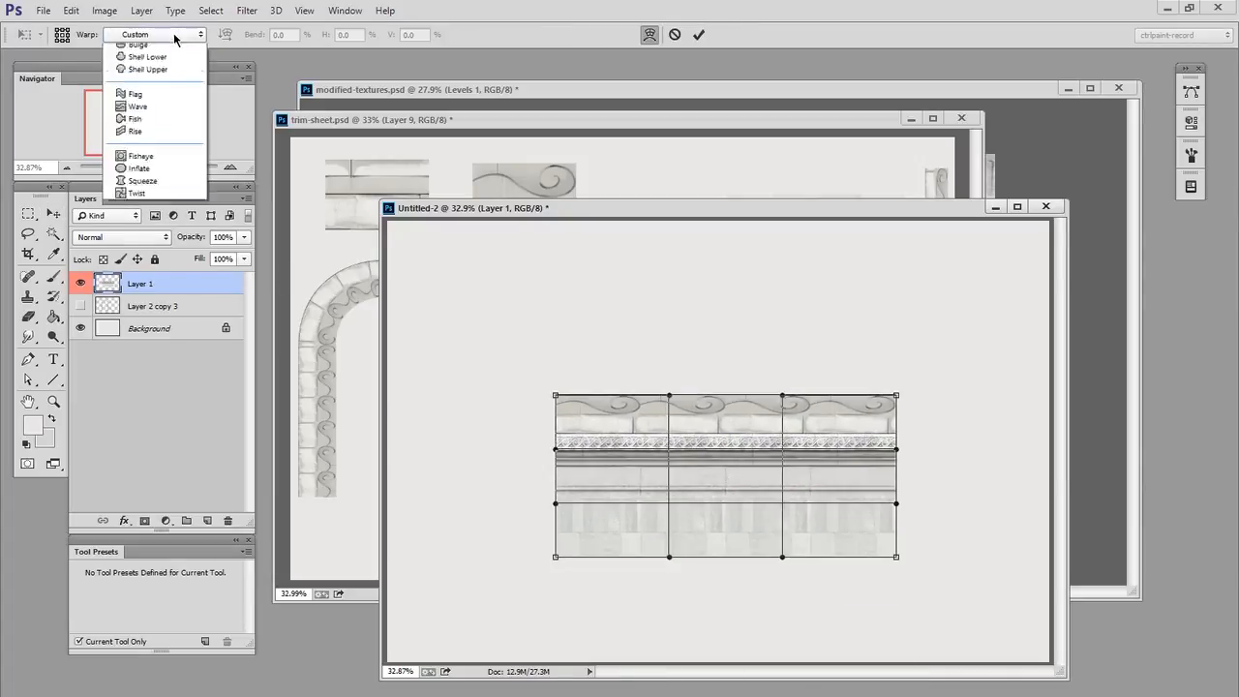
click(160, 105)
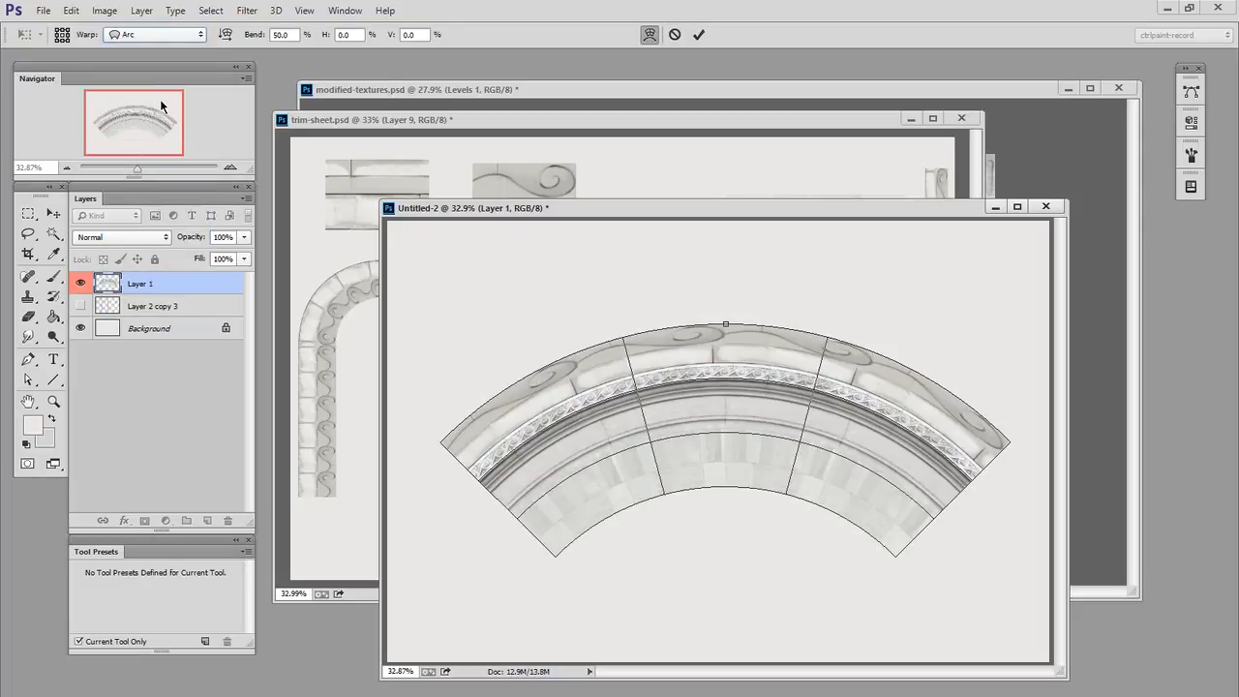
click(282, 34)
text(100)
key(Return)
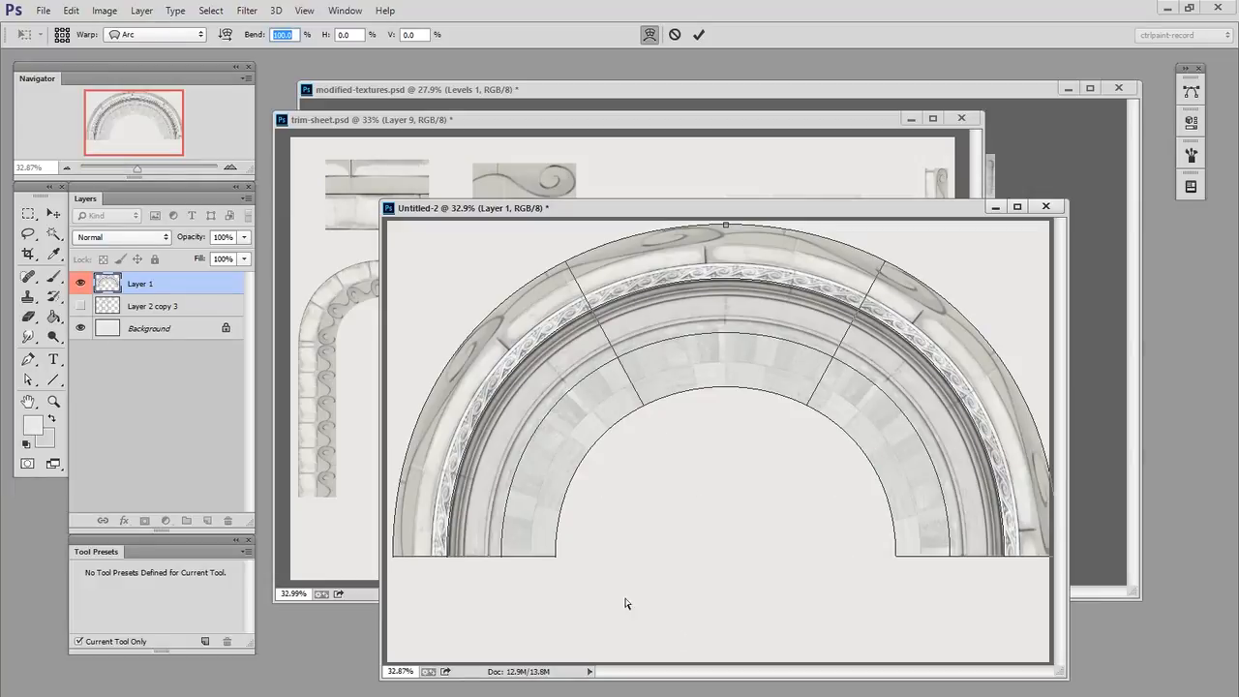
Reverse the trim strip's Arc warp with a bend of -100% and shift the strip up to fit the canvas.
drag(760, 208, 699, 122)
drag(1001, 589, 1068, 655)
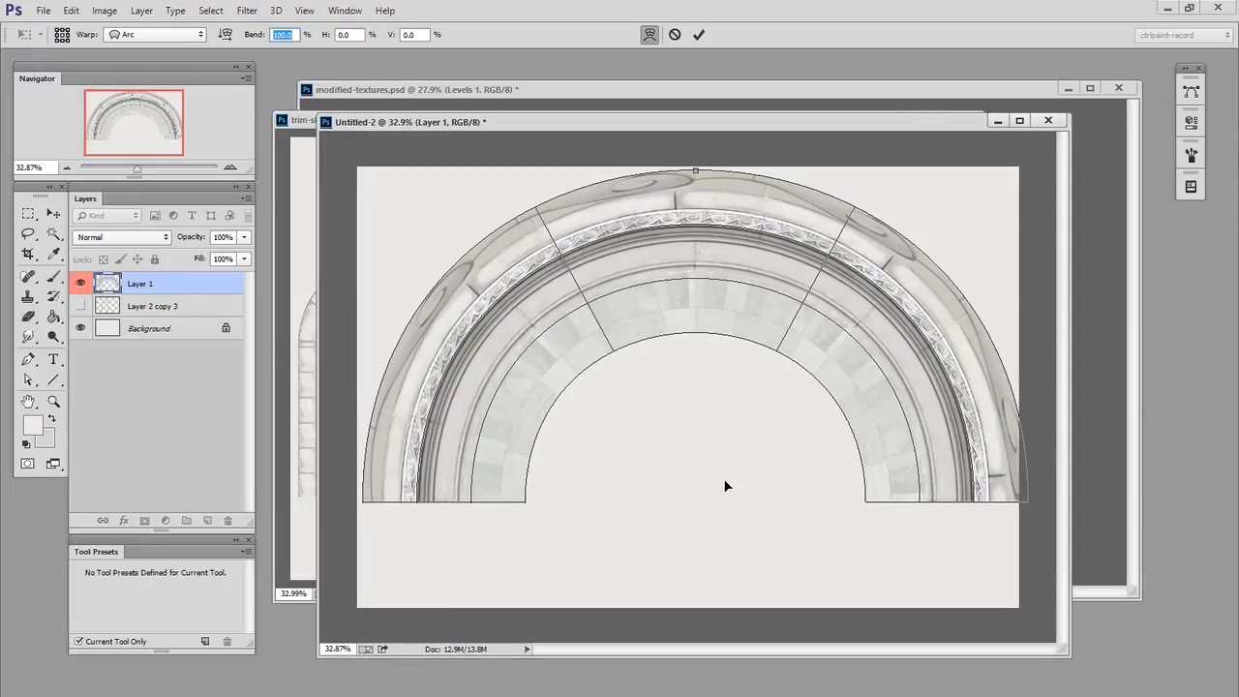
drag(286, 39, 2, 81)
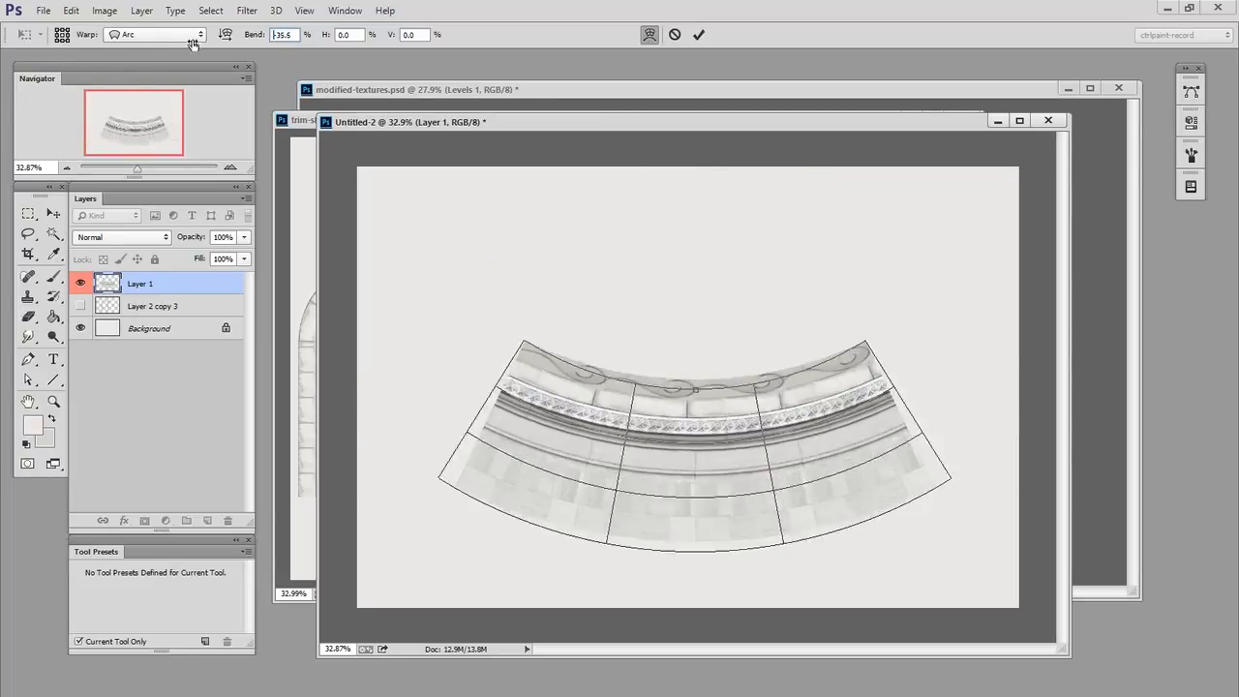
drag(277, 45, 126, 54)
text(-100)
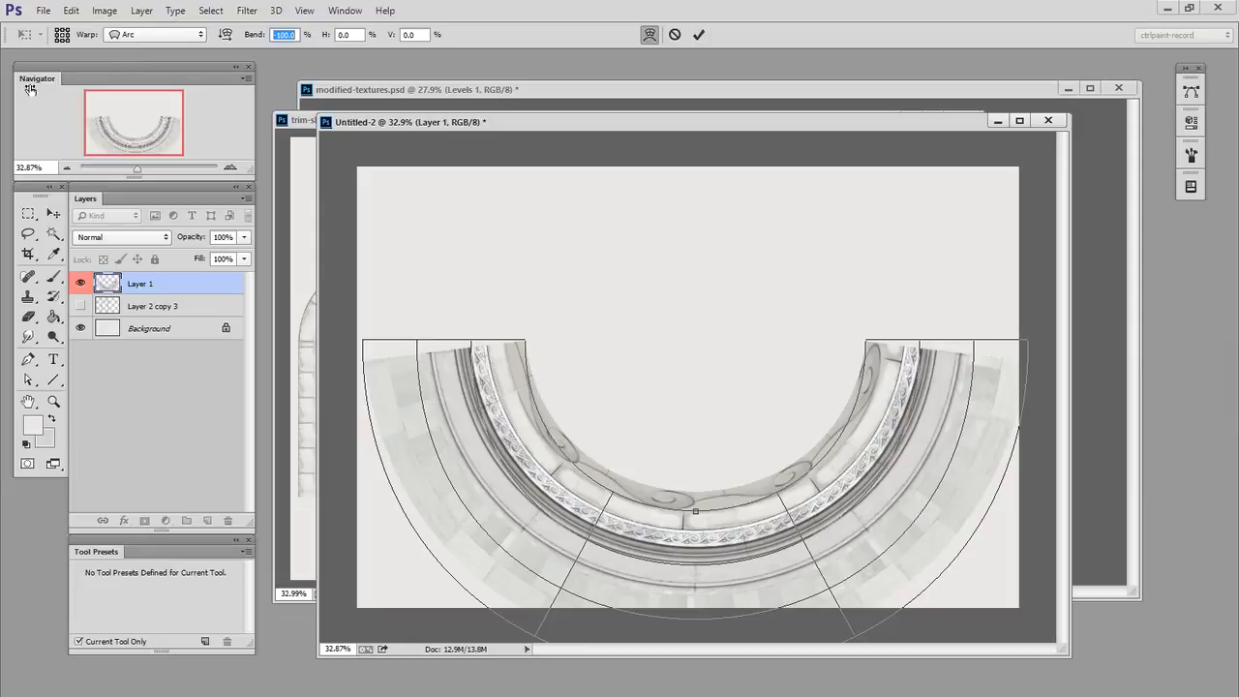
key(Return)
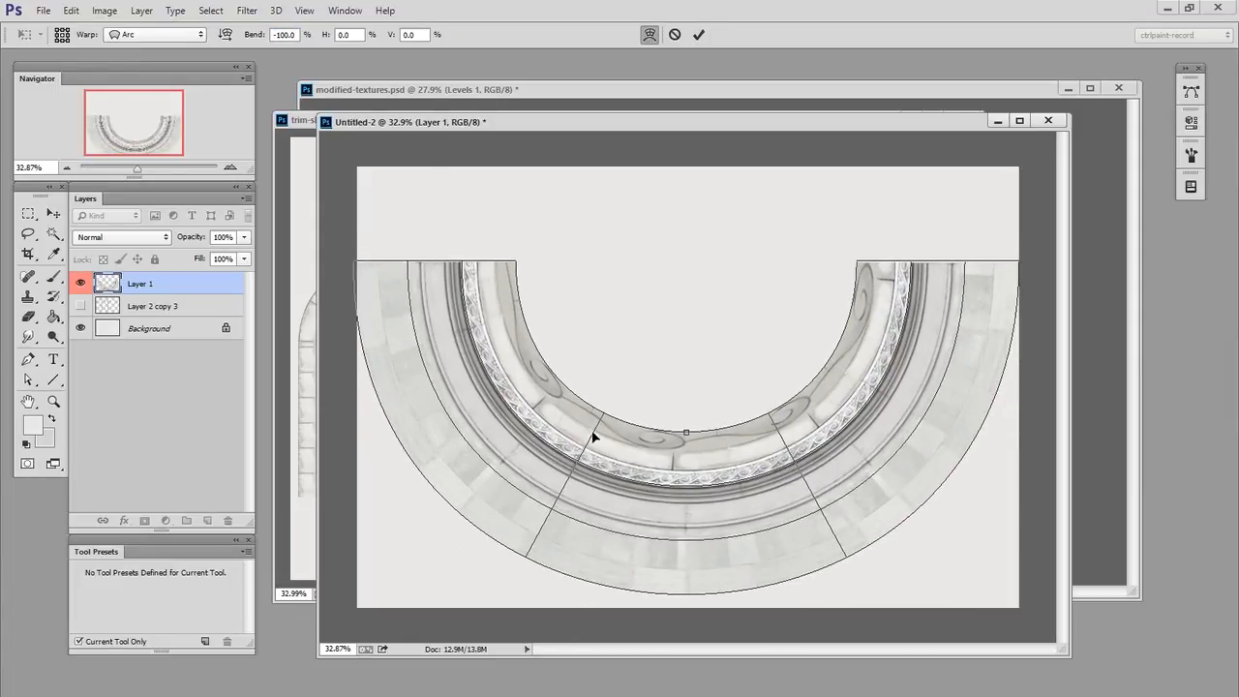
Raise the arc warp's vertical distortion to about 49% and apply the warp.
click(397, 41)
drag(397, 41, 645, 36)
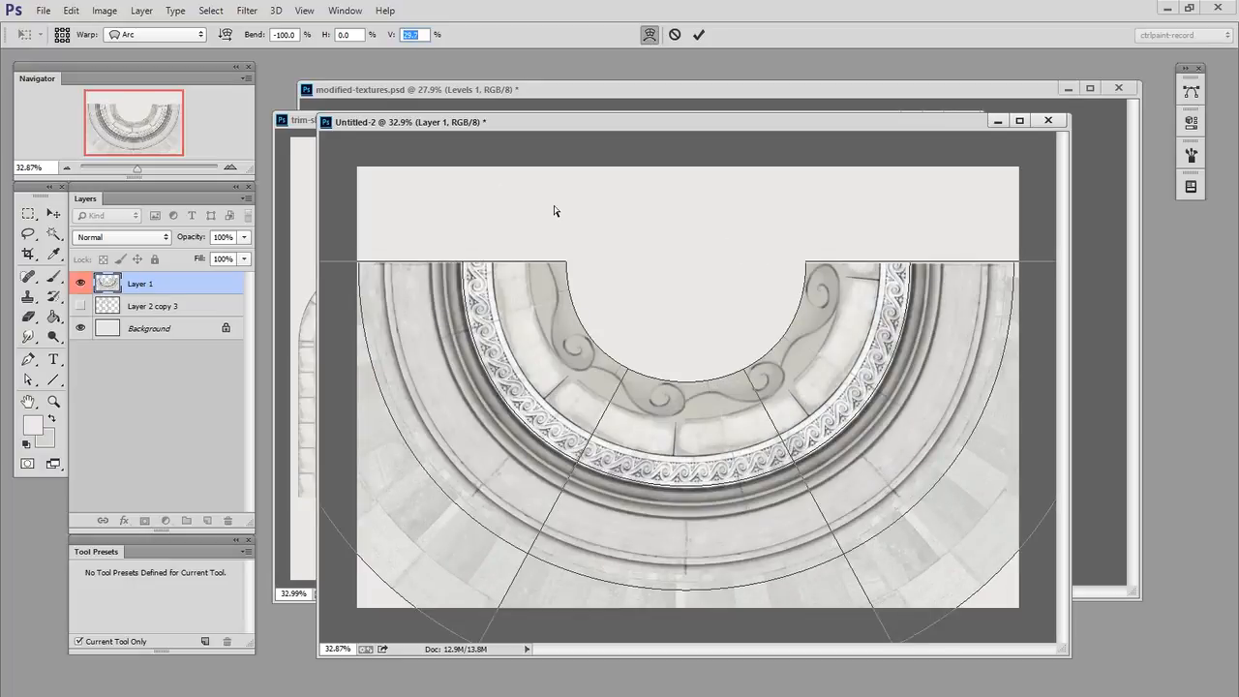
mouse_move(411, 37)
mouse_down()
mouse_move(469, 36)
mouse_move(432, 37)
mouse_up()
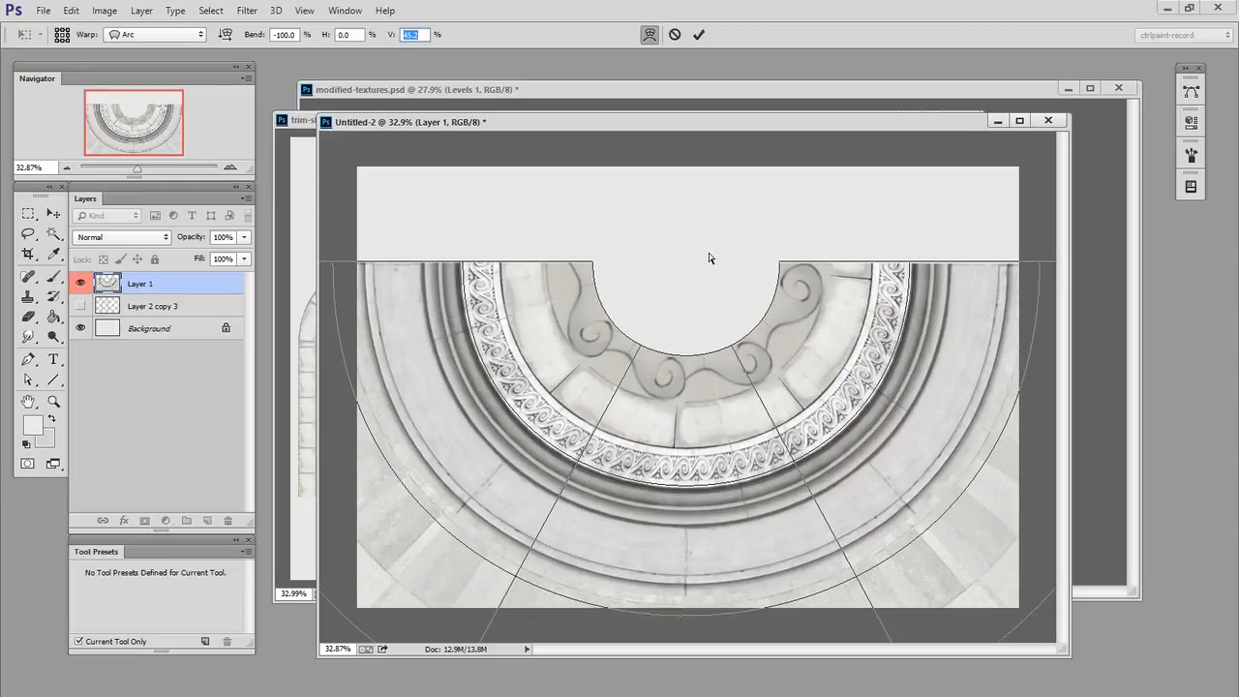
drag(416, 37, 447, 39)
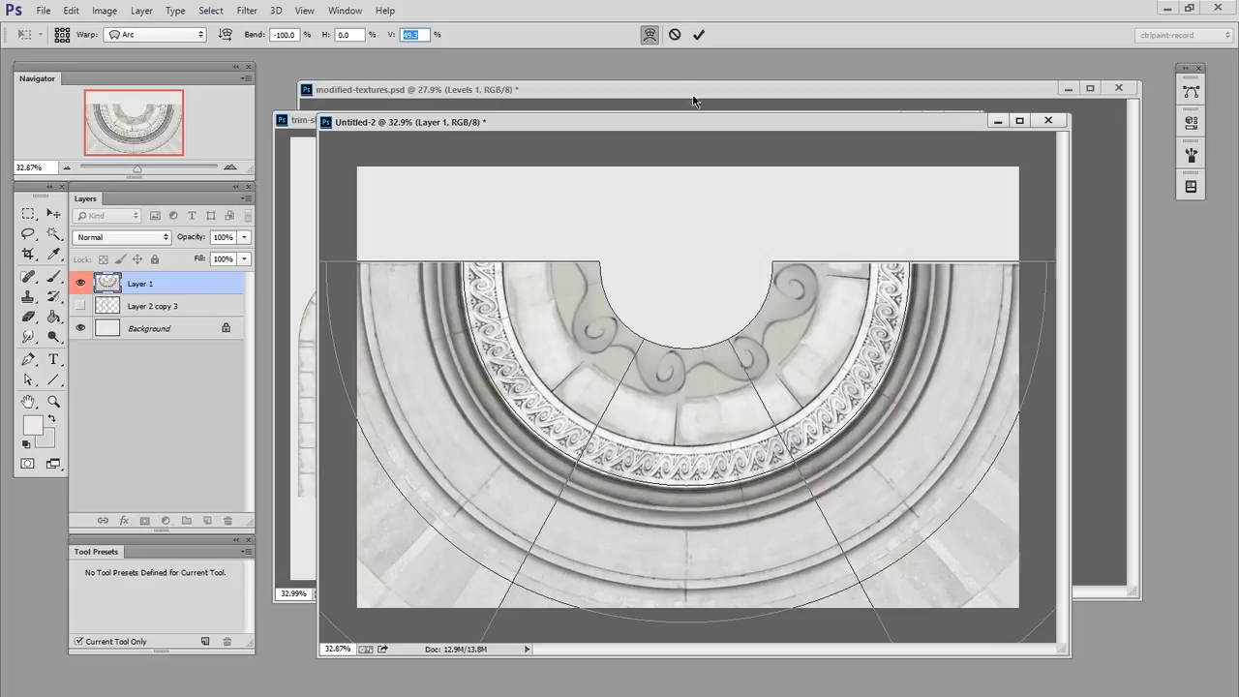
click(698, 34)
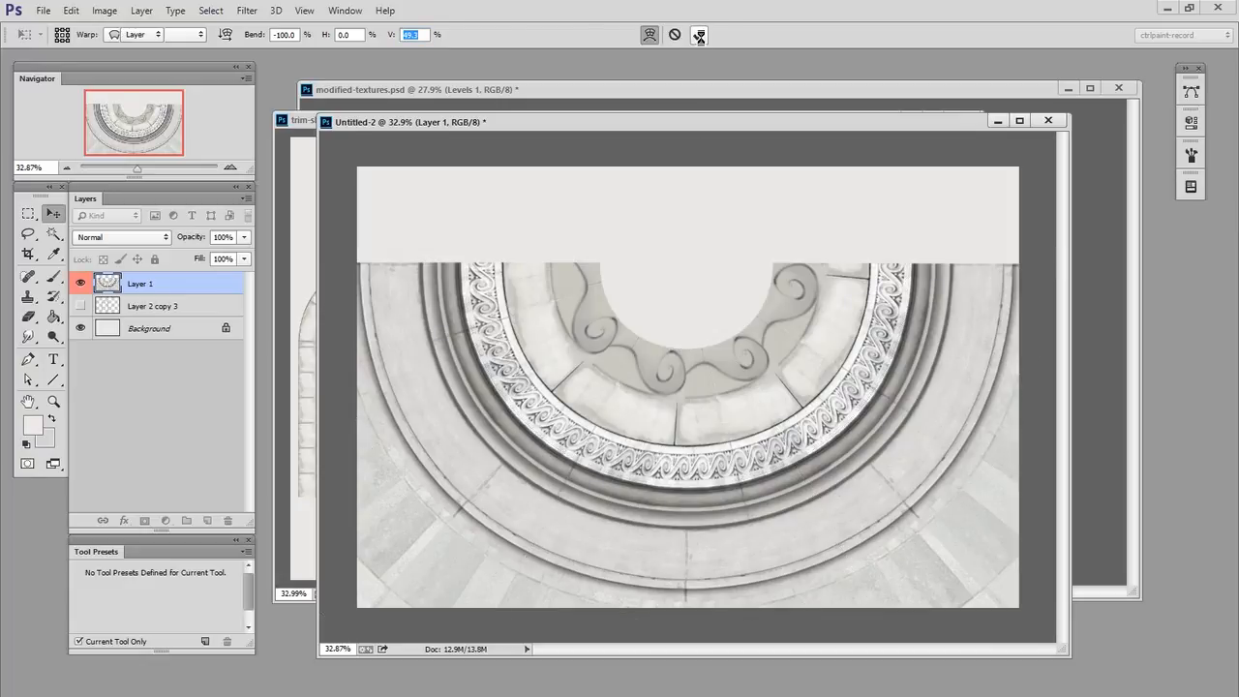
Scale the warped half ring proportionally to about 40% and move it to the lower middle of the canvas.
key(ctrl+t)
drag(728, 472, 540, 444)
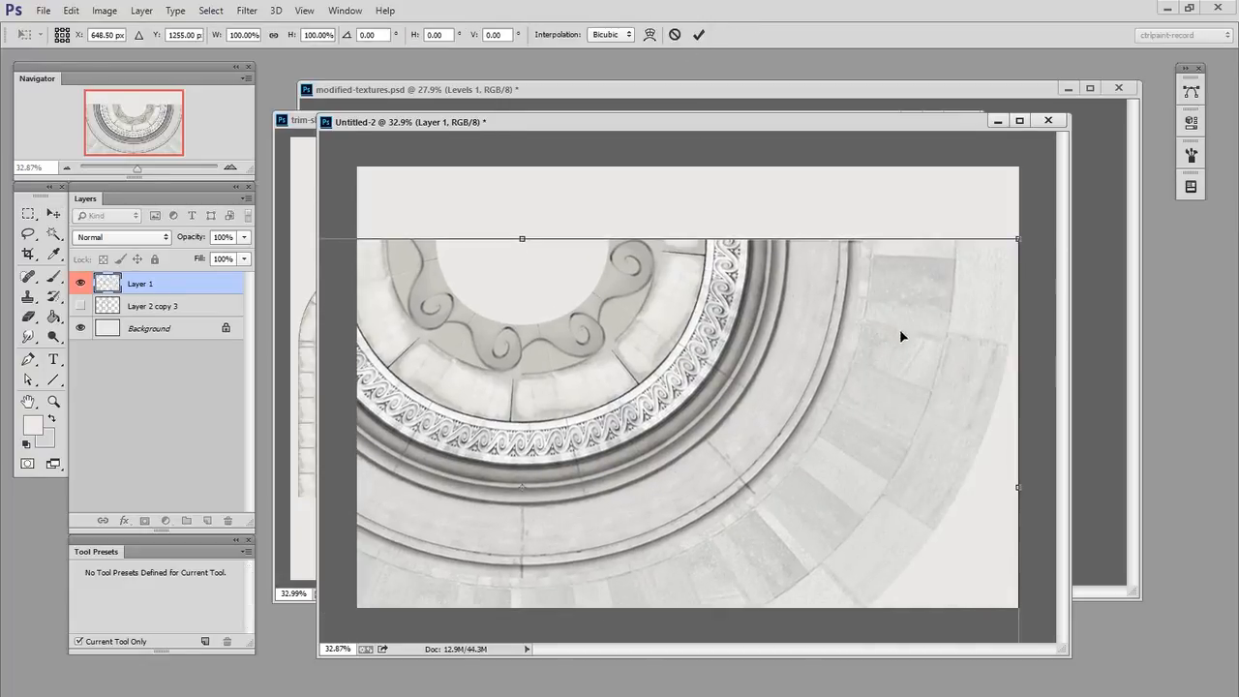
drag(899, 329, 824, 335)
drag(932, 251, 649, 390)
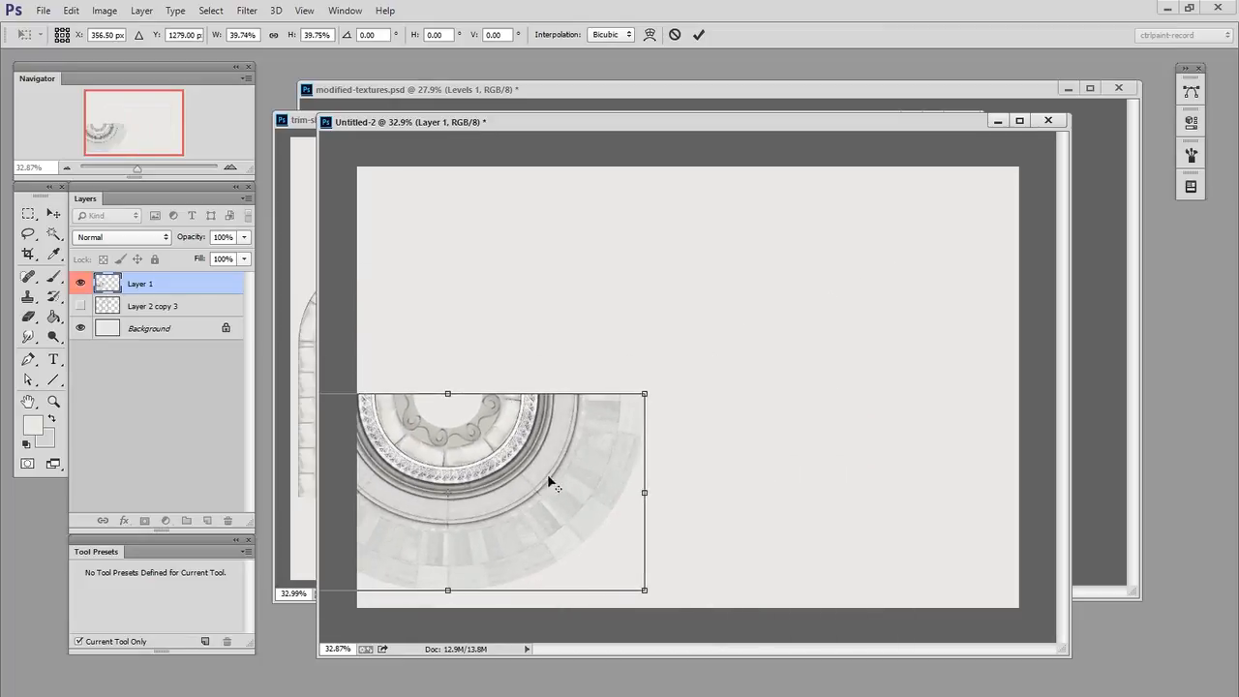
drag(550, 481, 830, 451)
key(Return)
Complete the circle with a duplicate half ring rotated 180° and aligned above the original, merging both layers.
drag(743, 496, 753, 346)
key(ctrl+t)
drag(704, 502, 752, 193)
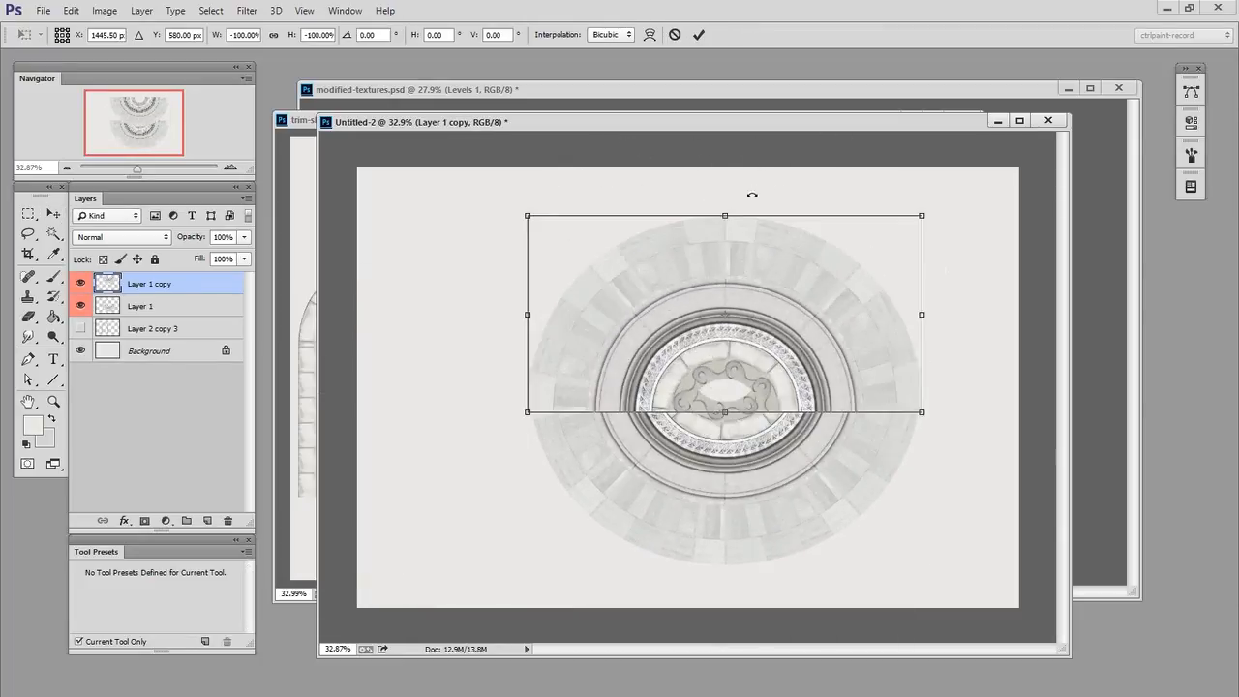
key(Return)
drag(830, 381, 825, 353)
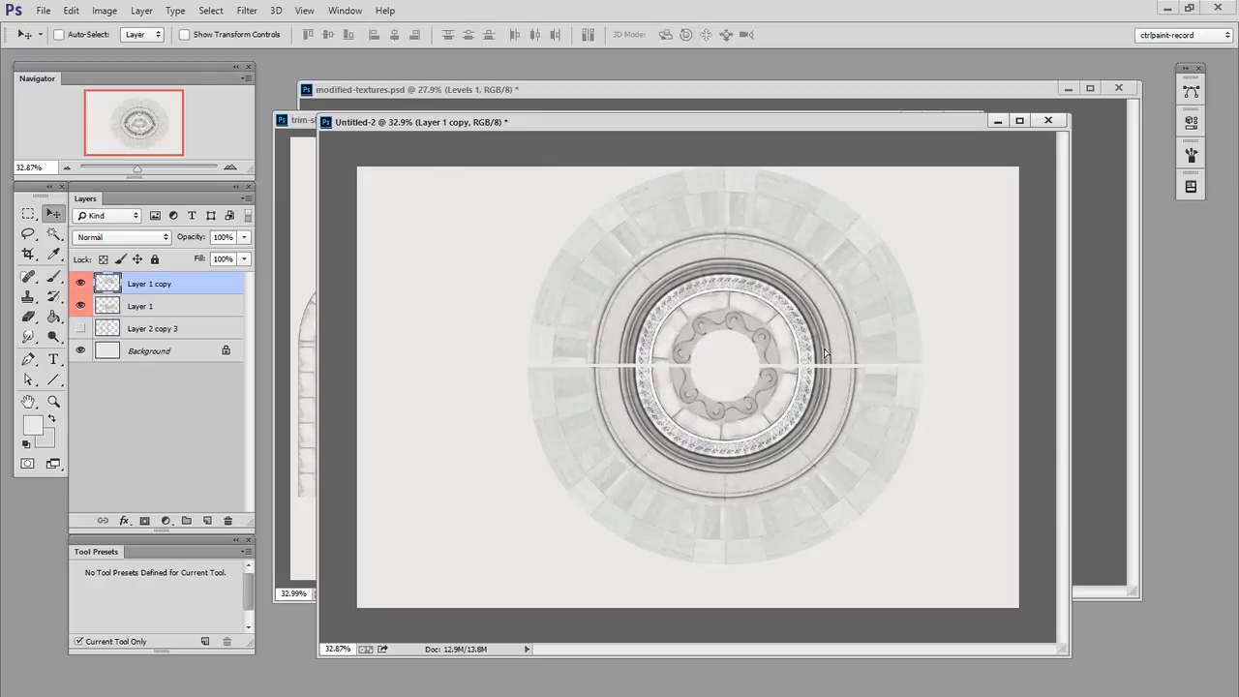
key(ctrl+e)
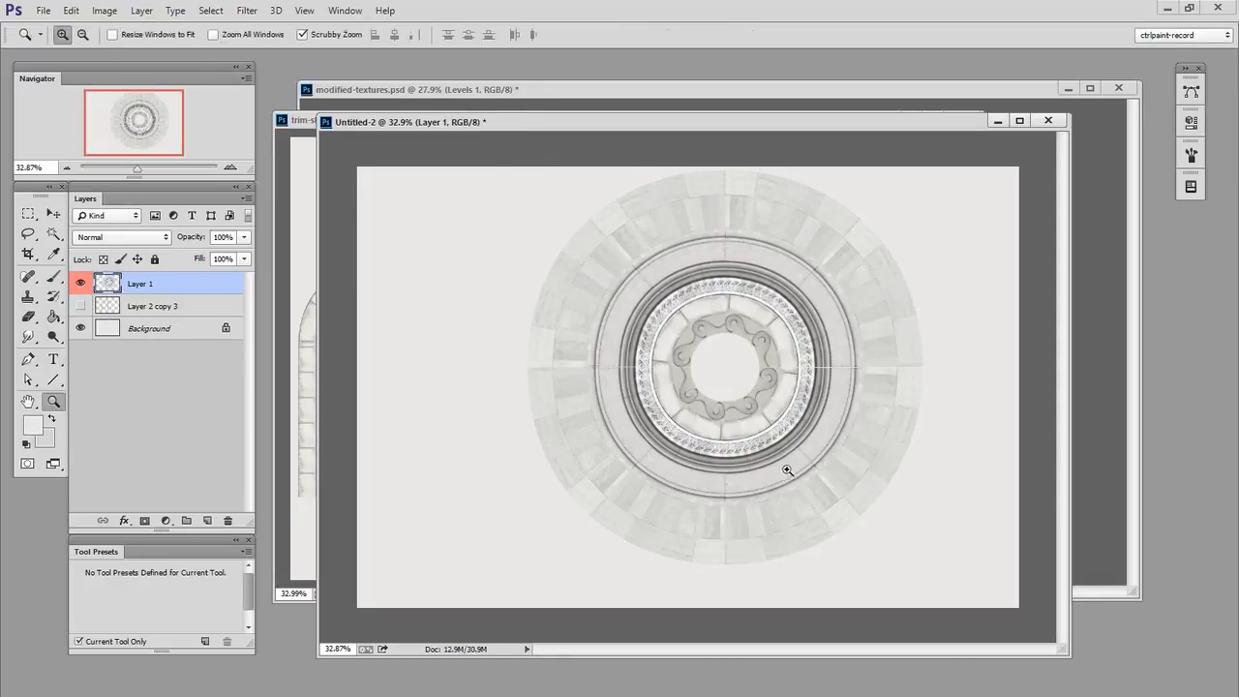
Copy the circular ornament into trim-sheet.psd, scale it down and place it above the multi-band trim strip.
scroll(788, 474, up, 5)
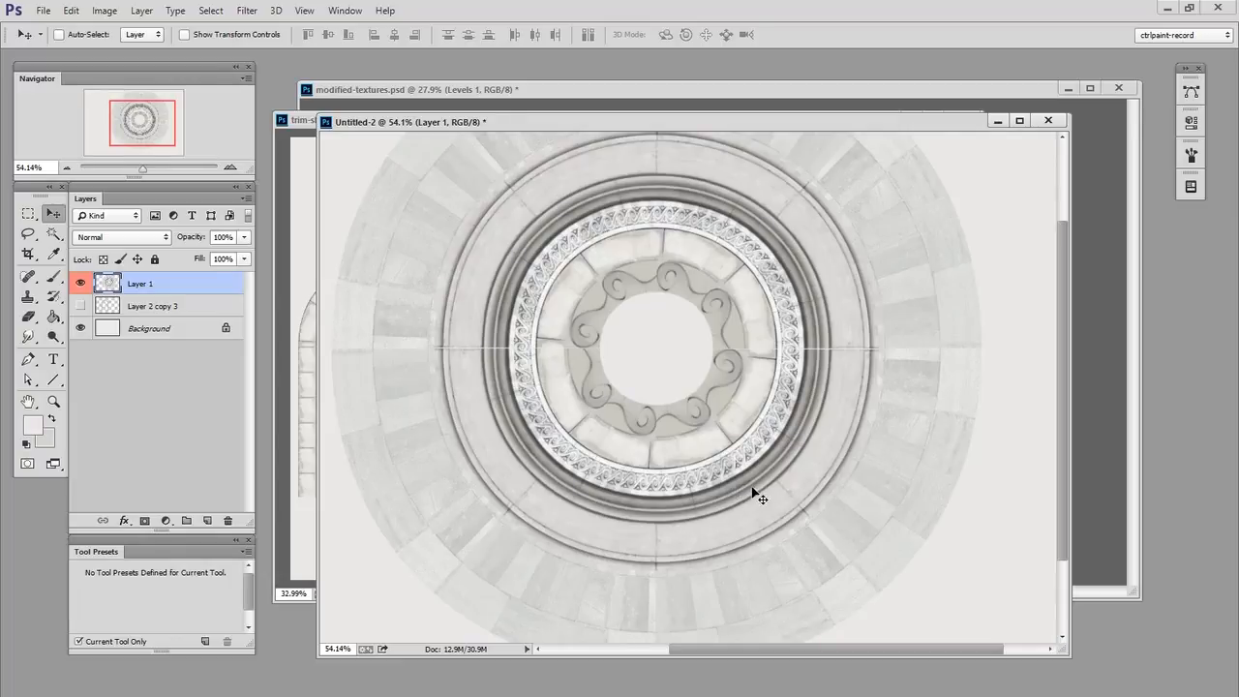
key(z)
drag(812, 480, 777, 484)
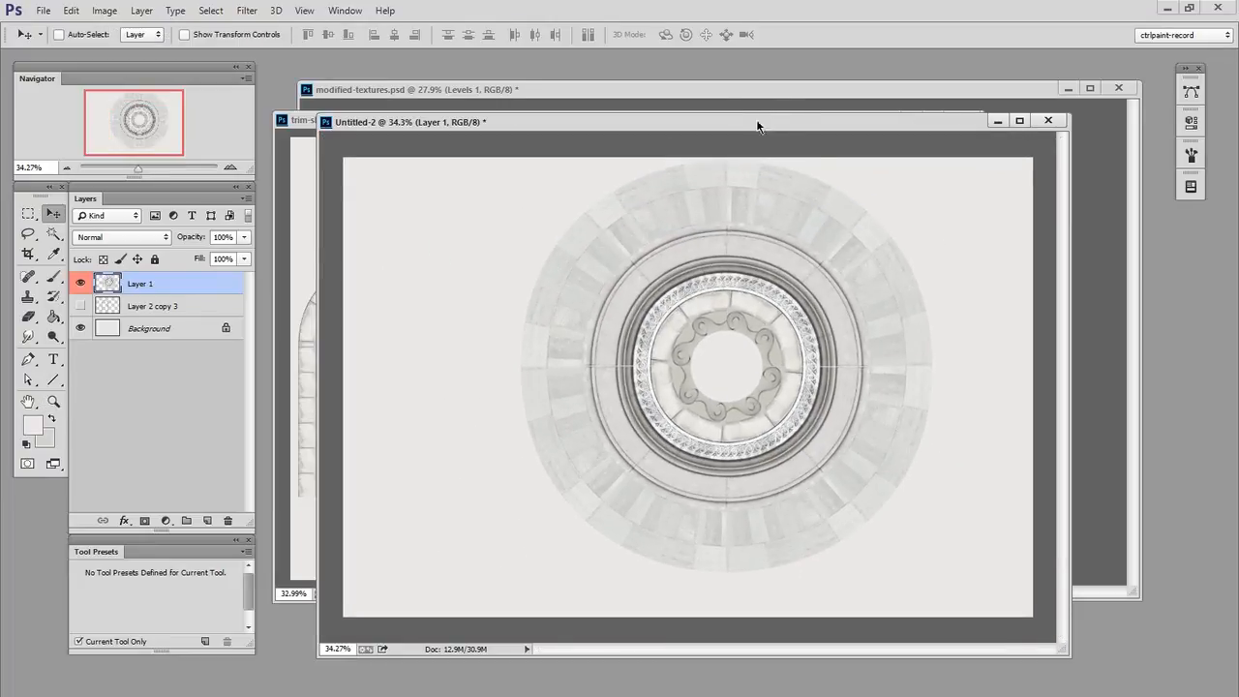
drag(761, 122, 854, 114)
drag(821, 401, 825, 431)
drag(580, 323, 543, 296)
key(ctrl+t)
drag(881, 160, 801, 241)
key(Return)
drag(749, 385, 787, 268)
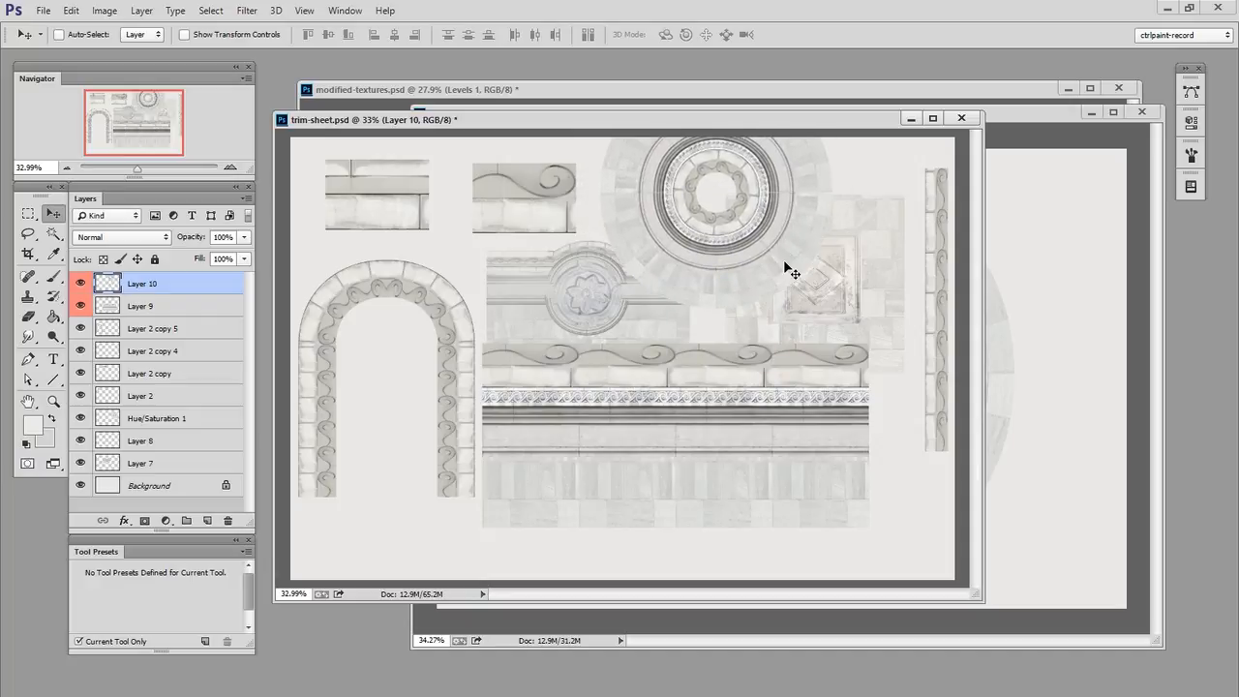